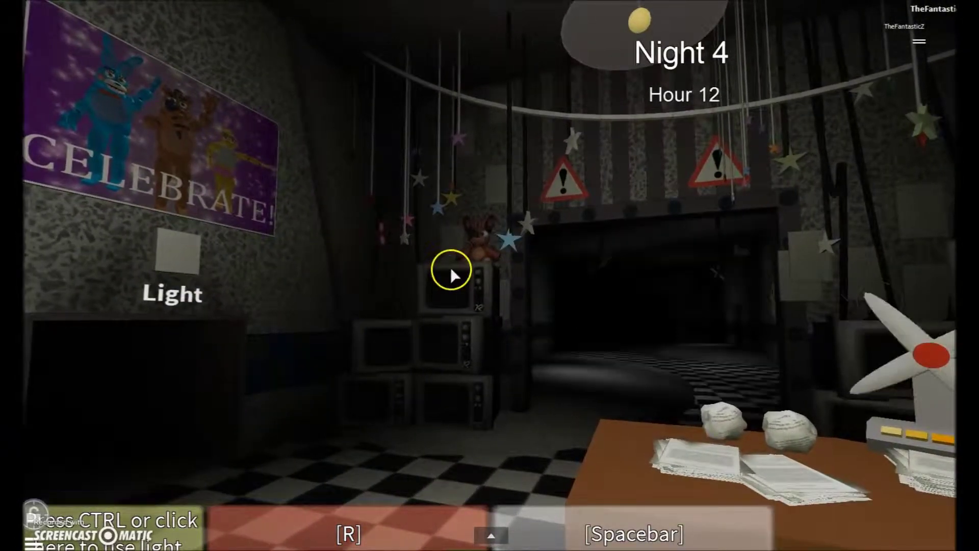
# Step: Check the camera feeds, including Prize Corner, between returns to the office
pyautogui.press('space')
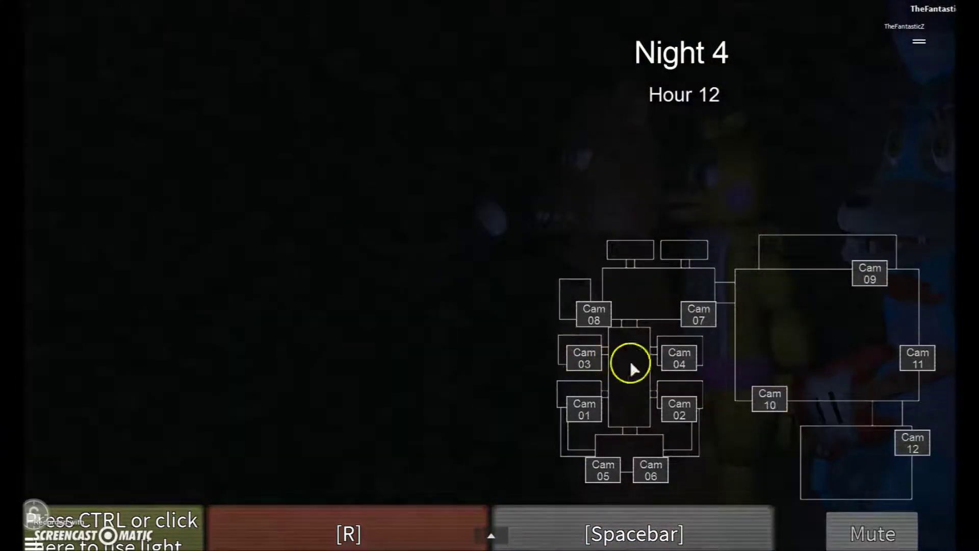
pyautogui.click(907, 350)
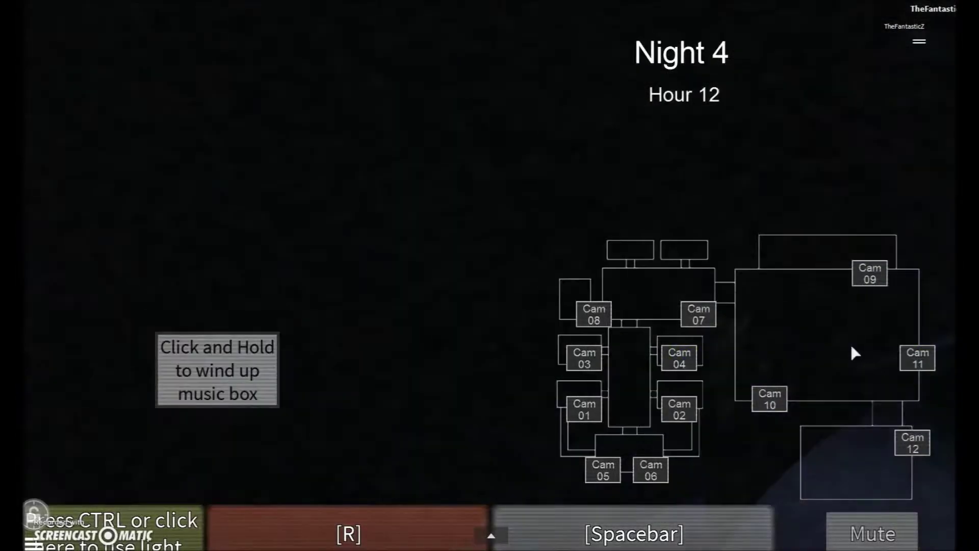
pyautogui.press('space')
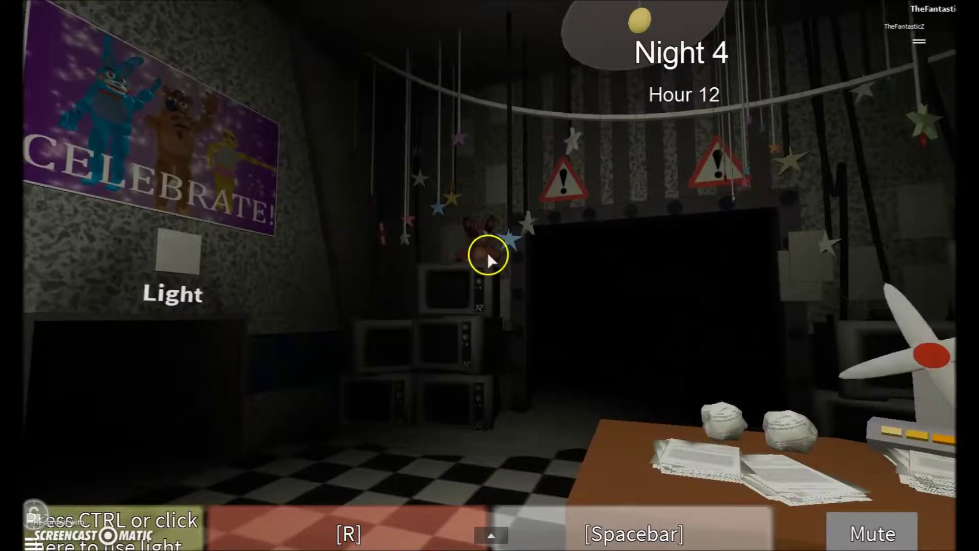
pyautogui.press('space')
pyautogui.press('space')
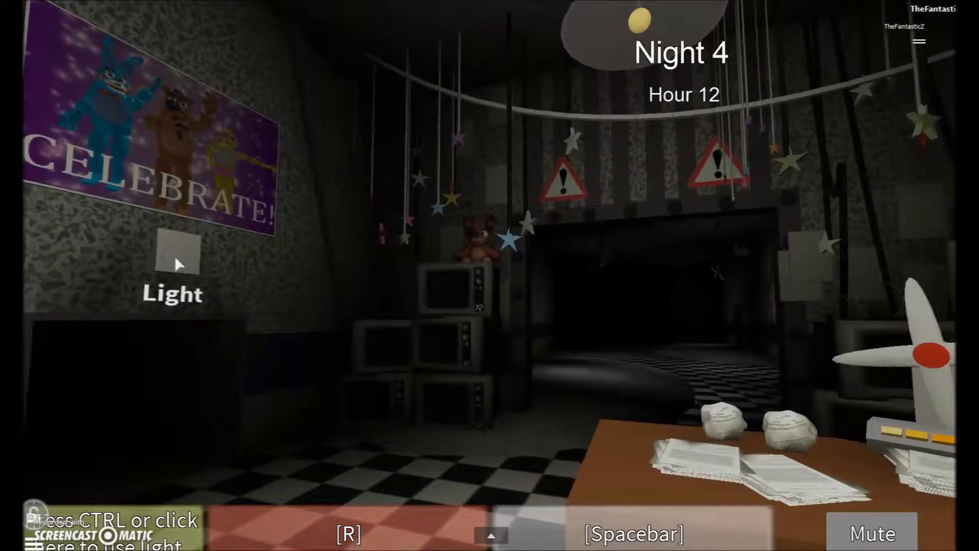
pyautogui.press('space')
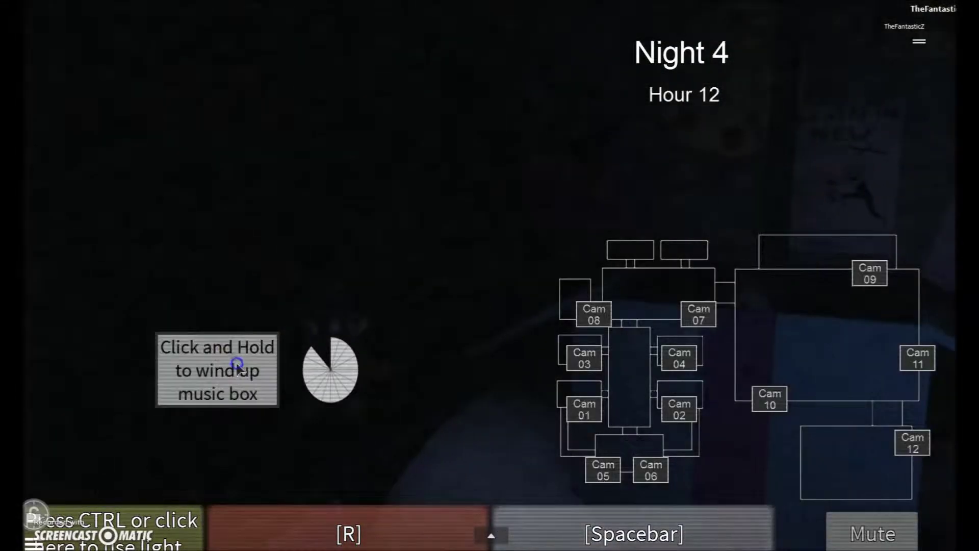
pyautogui.press('space')
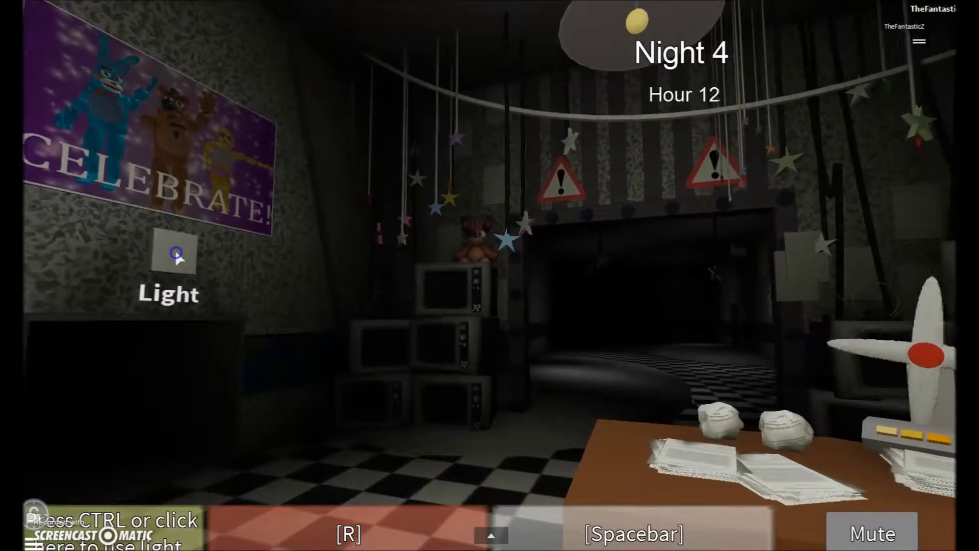
# Step: Wind the music box up to full on two camera visits
pyautogui.press('space')
pyautogui.moveTo(212, 345); pyautogui.dragTo(218, 349)
pyautogui.press('space')
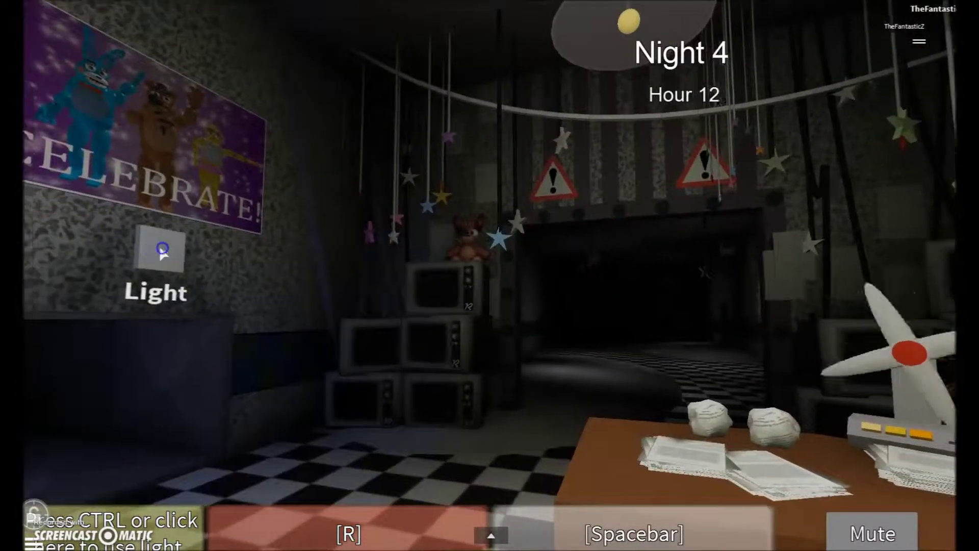
pyautogui.press('space')
pyautogui.press('space')
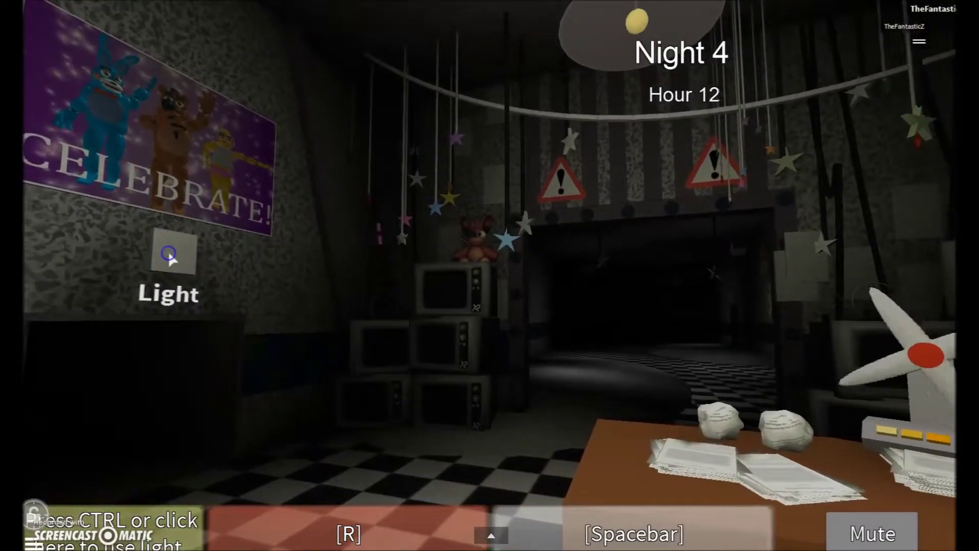
pyautogui.press('space')
pyautogui.press('space')
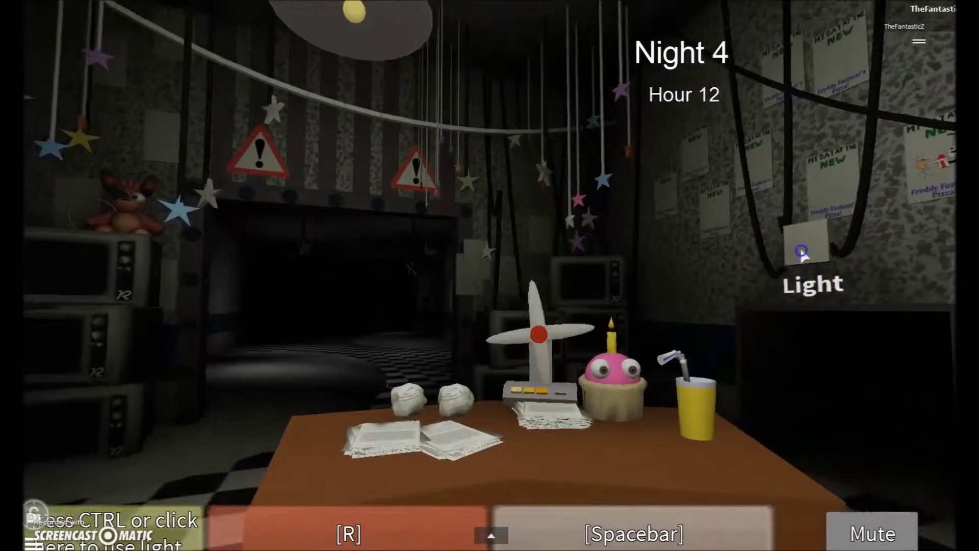
pyautogui.press('space')
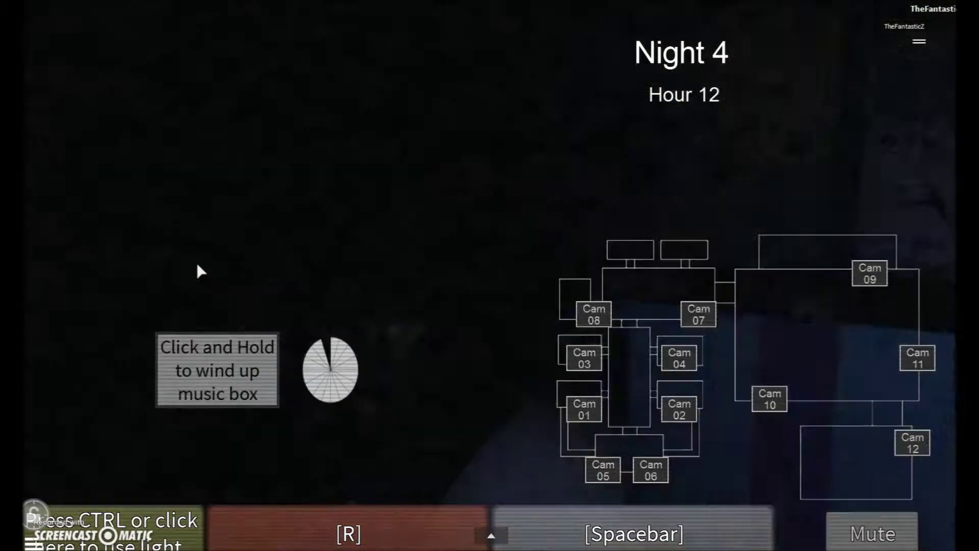
pyautogui.click(236, 368)
pyautogui.press('space')
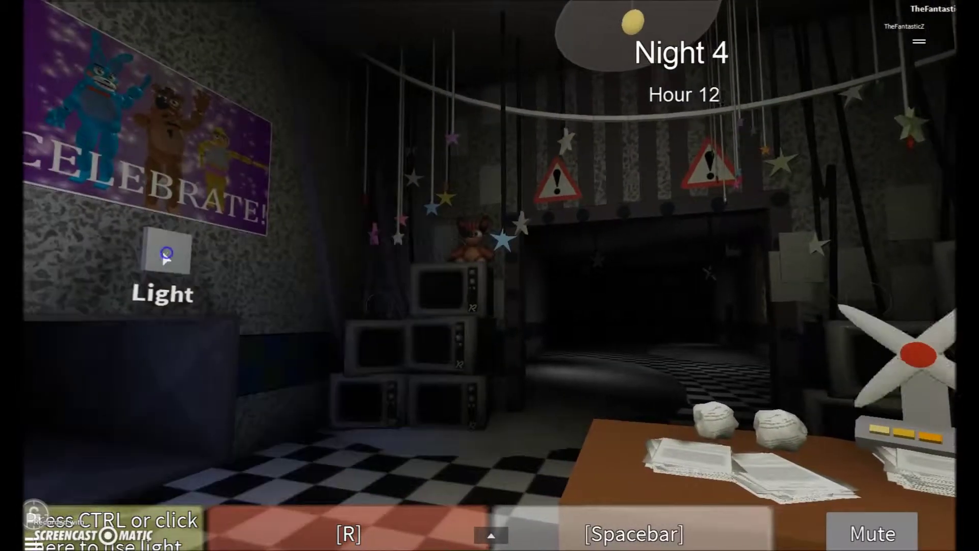
# Step: Glance at the cameras several times to keep an eye on the music box
pyautogui.press('space')
pyautogui.press('space')
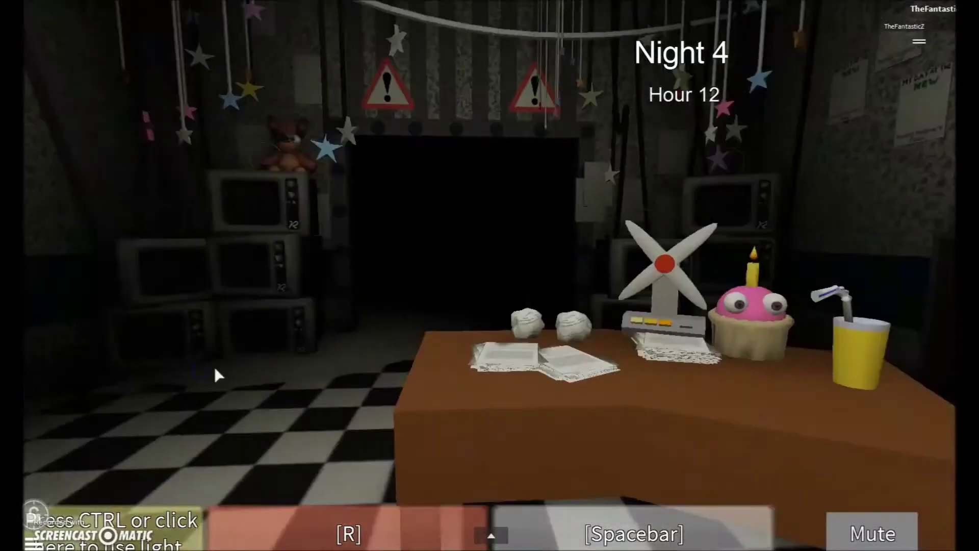
pyautogui.press('space')
pyautogui.press('space')
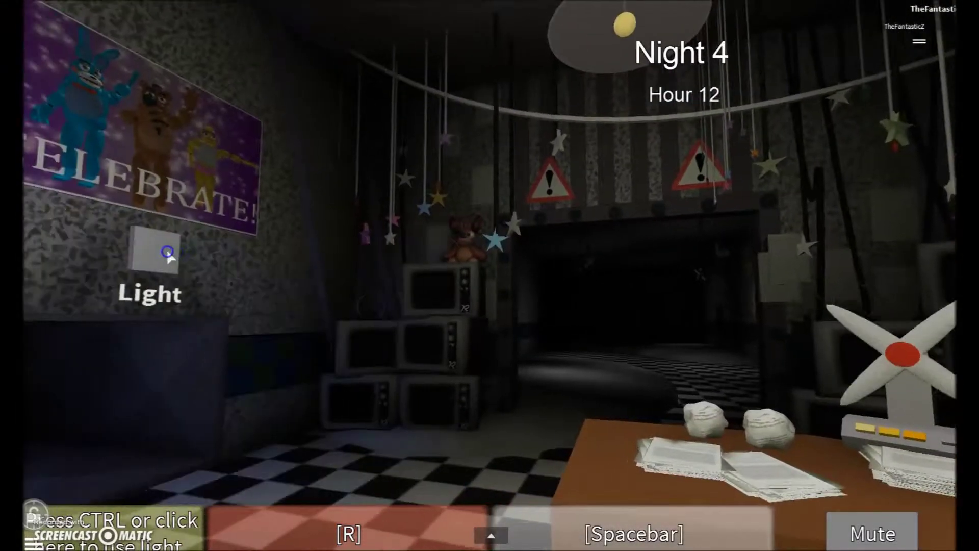
pyautogui.press('space')
pyautogui.press('space')
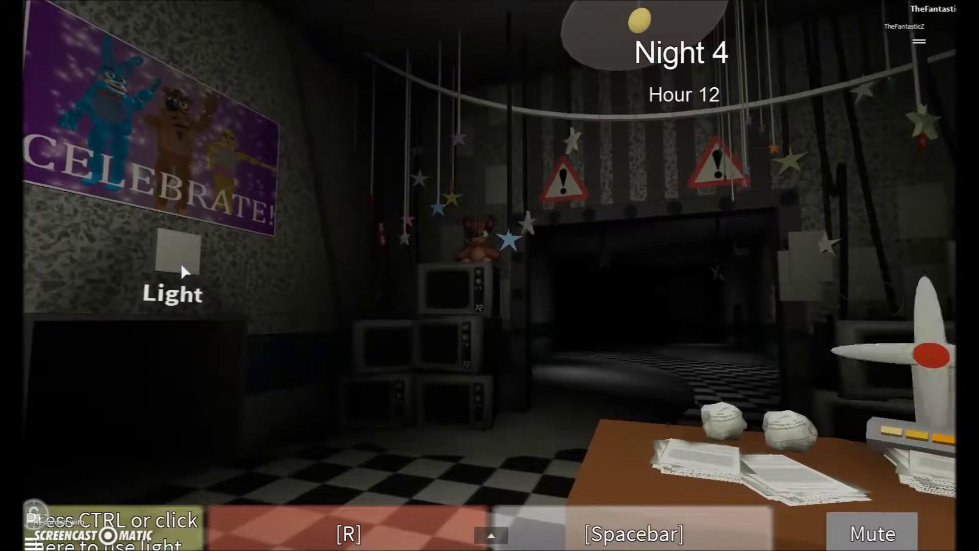
pyautogui.press('space')
pyautogui.press('space')
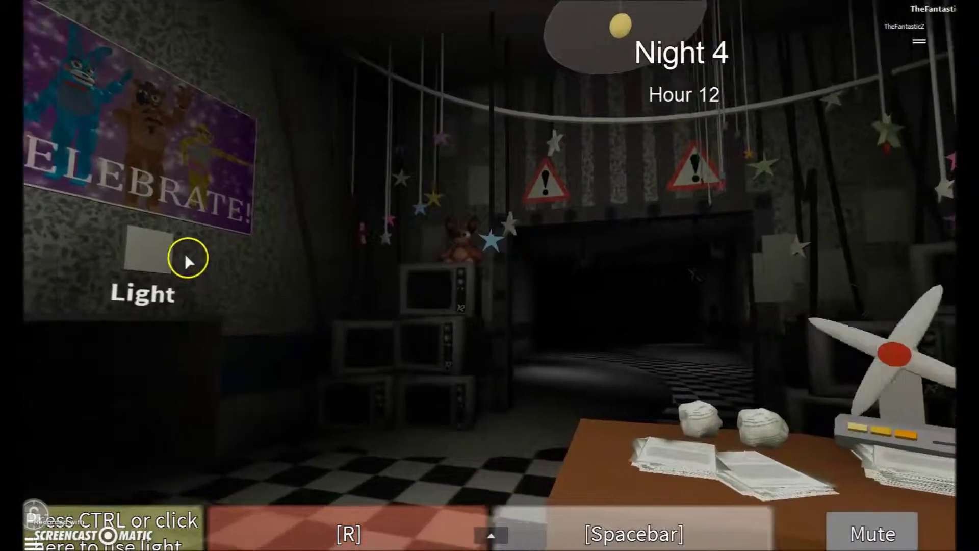
pyautogui.press('space')
pyautogui.press('space')
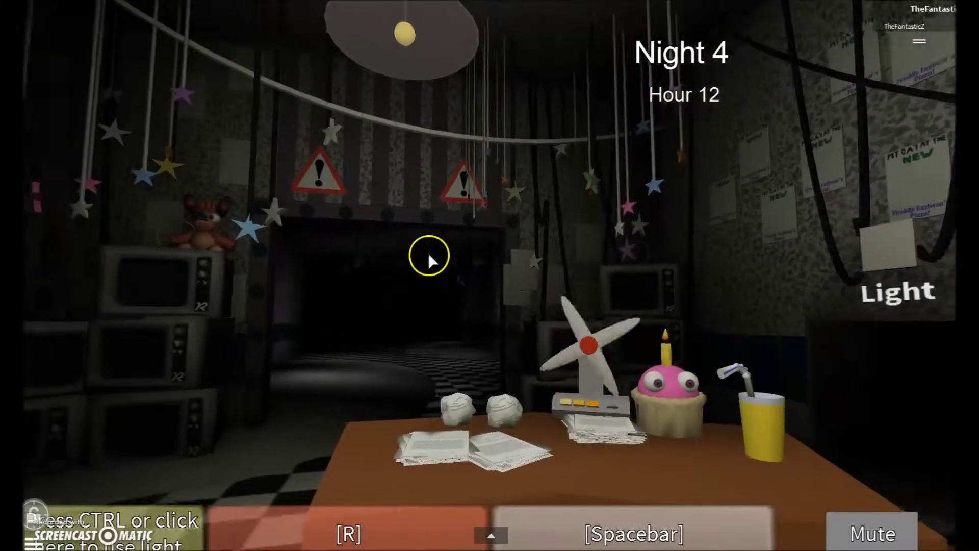
pyautogui.press('space')
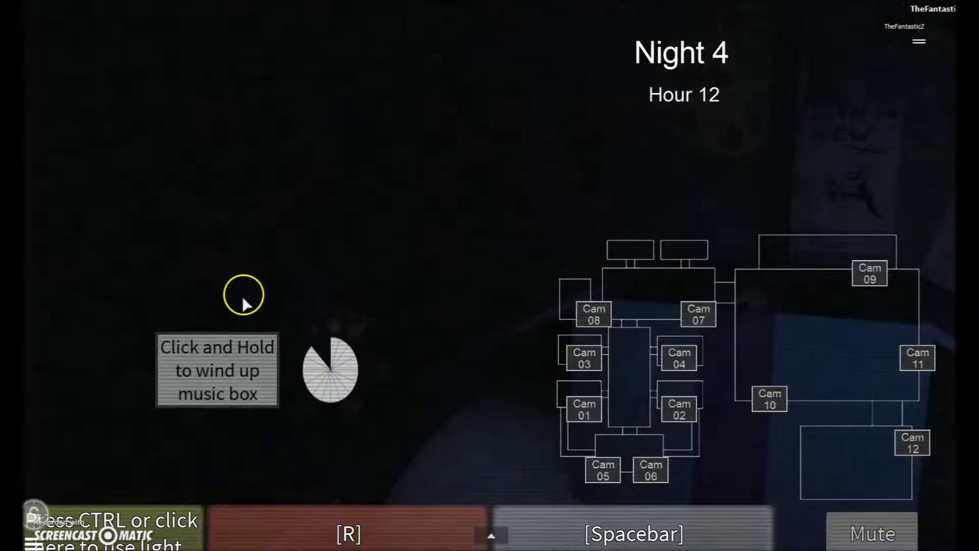
pyautogui.press('space')
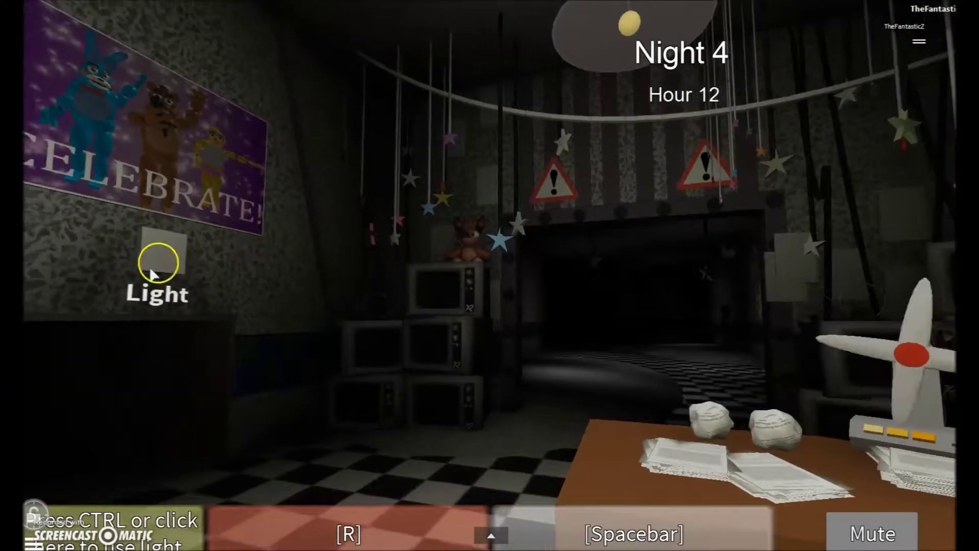
# Step: Light the left side, wind the music box, then flash the left light again
pyautogui.click(187, 258)
pyautogui.press('space')
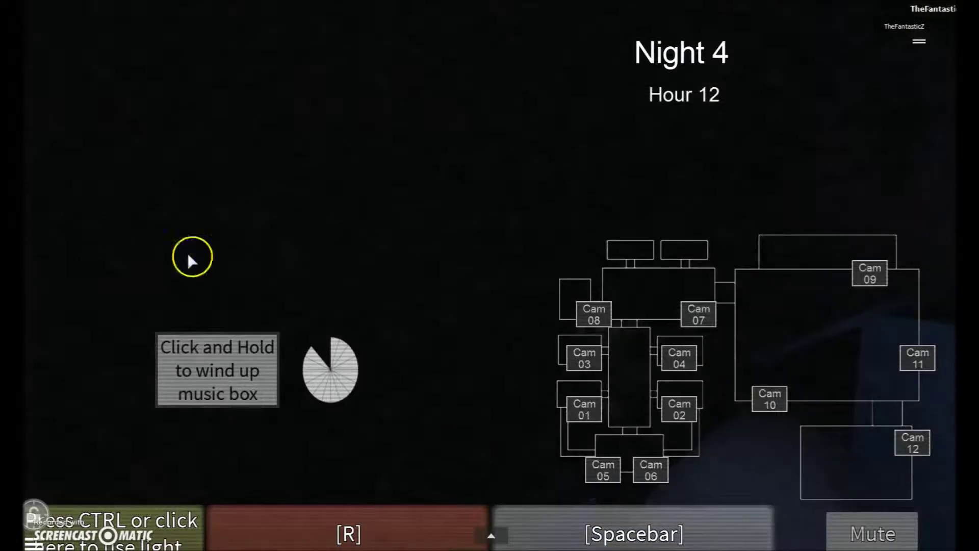
pyautogui.click(238, 370)
pyautogui.press('space')
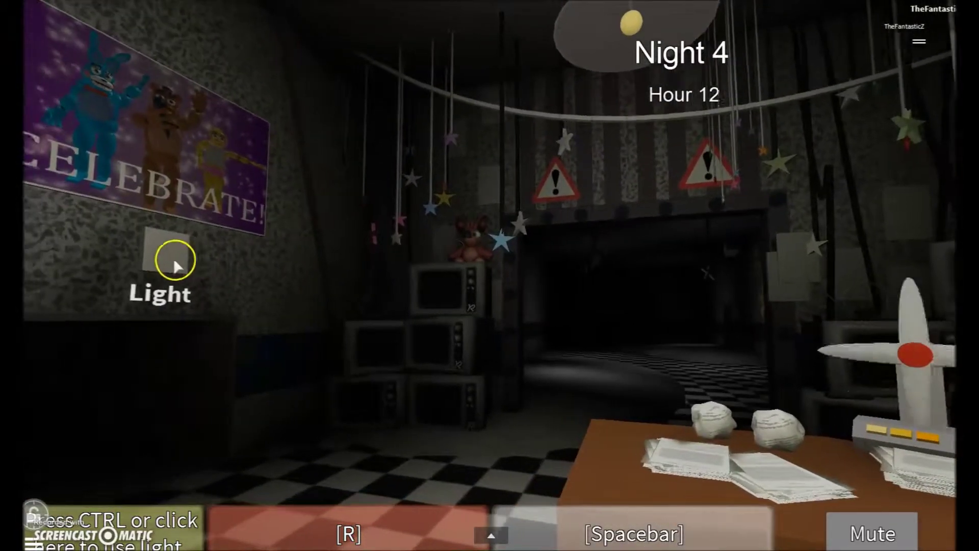
pyautogui.click(167, 256)
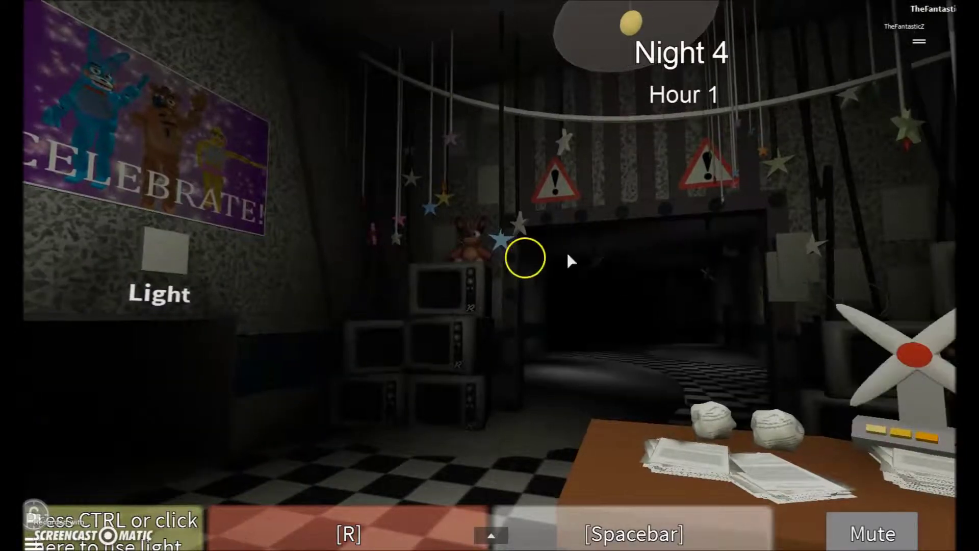
pyautogui.press('space')
pyautogui.press('space')
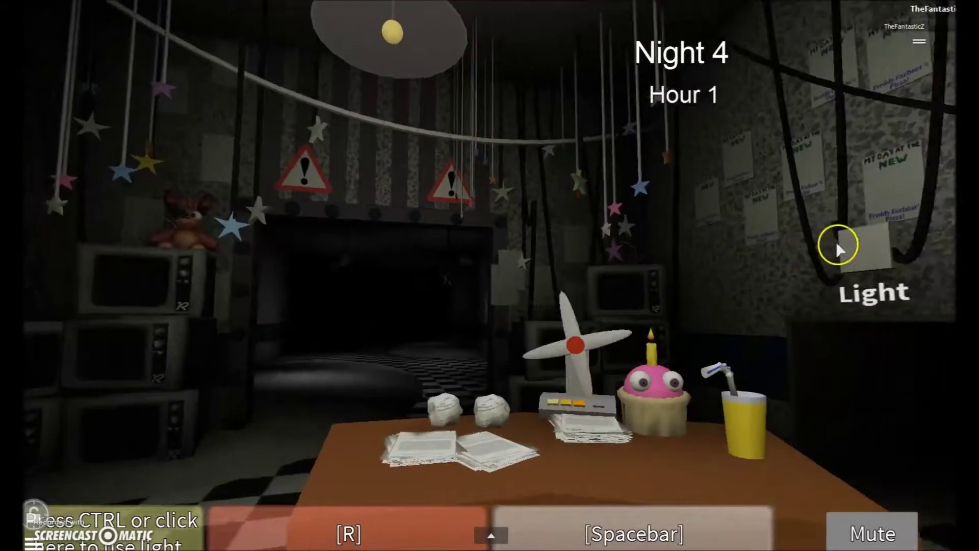
pyautogui.press('space')
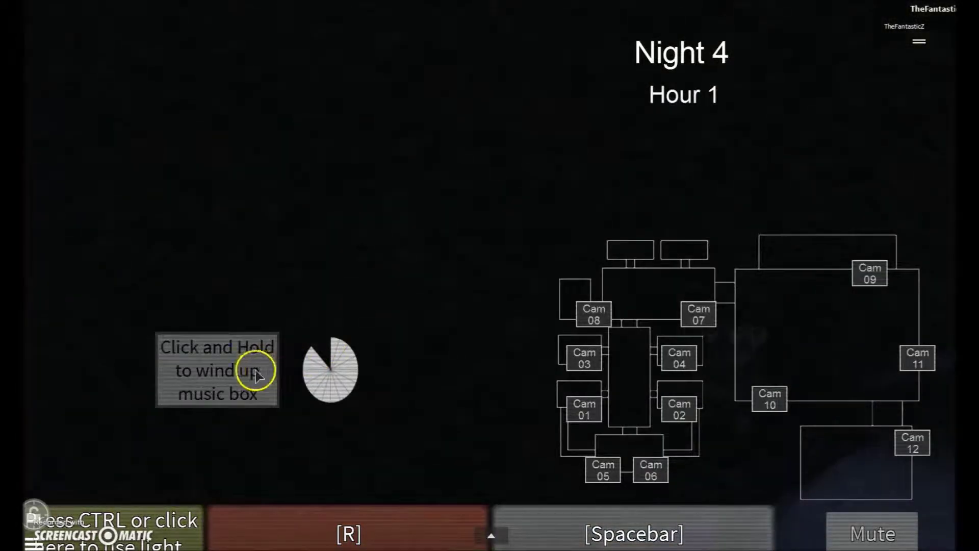
pyautogui.press('space')
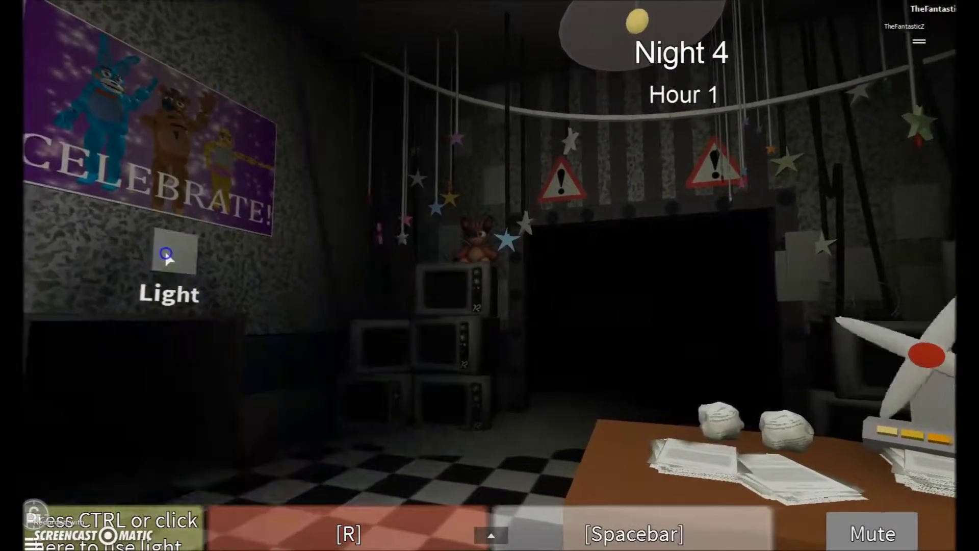
# Step: Check the music box on camera and light up the left side twice
pyautogui.press('space')
pyautogui.press('space')
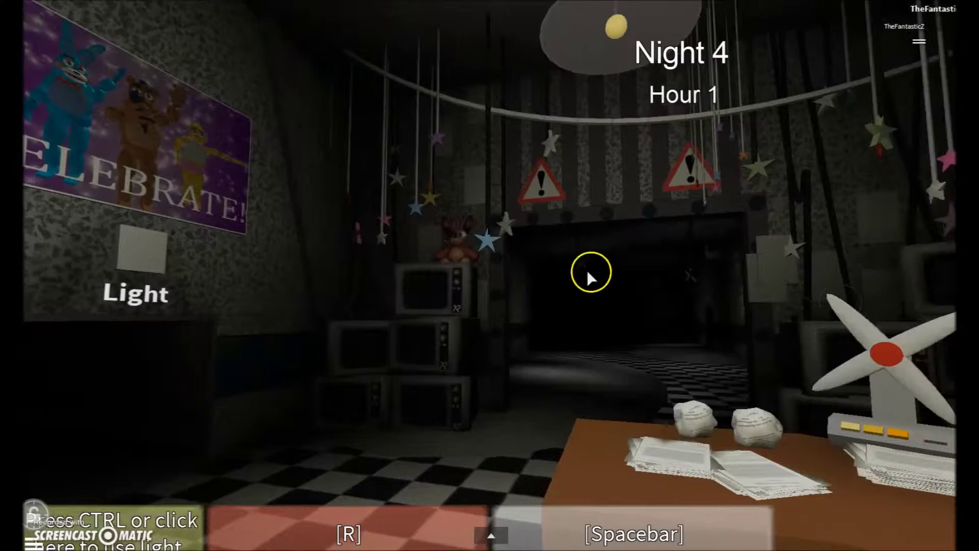
pyautogui.press('space')
pyautogui.press('space')
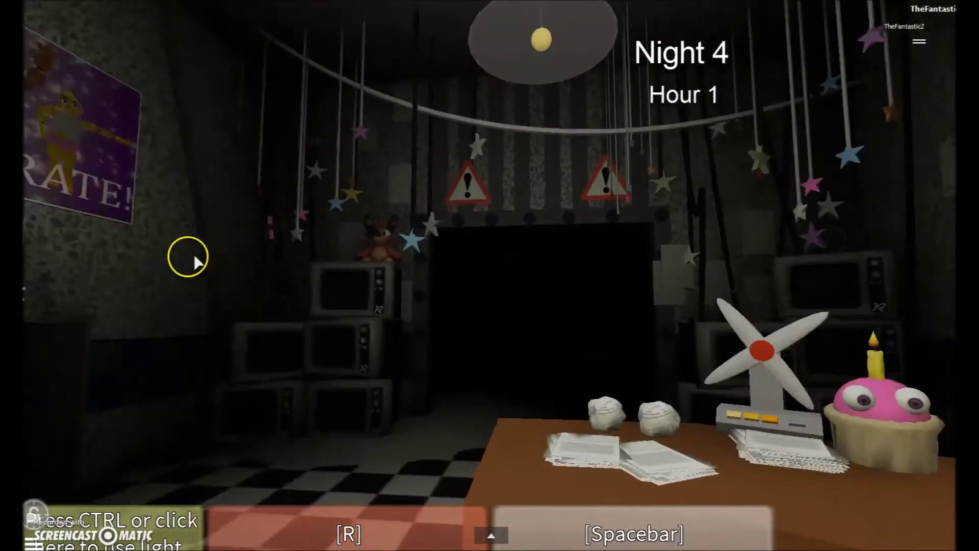
pyautogui.press('space')
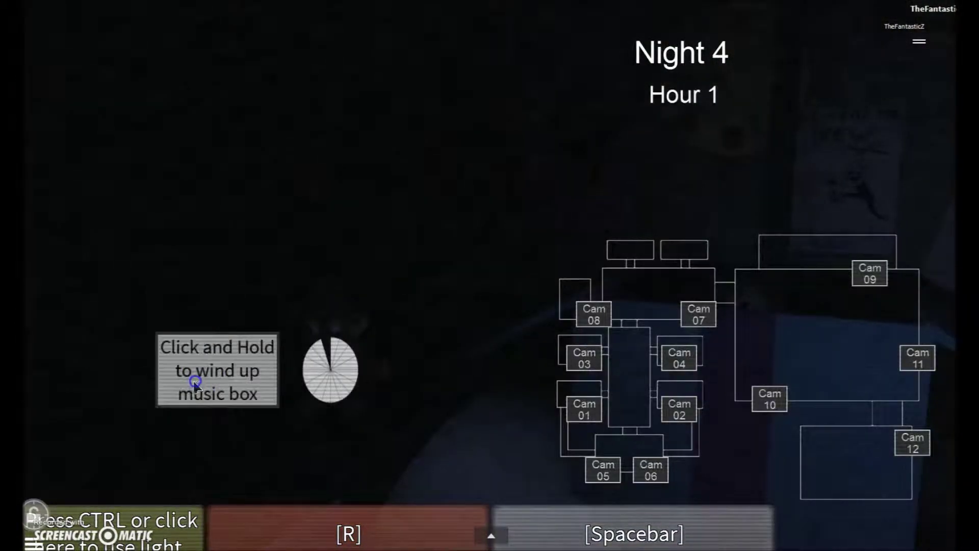
pyautogui.press('space')
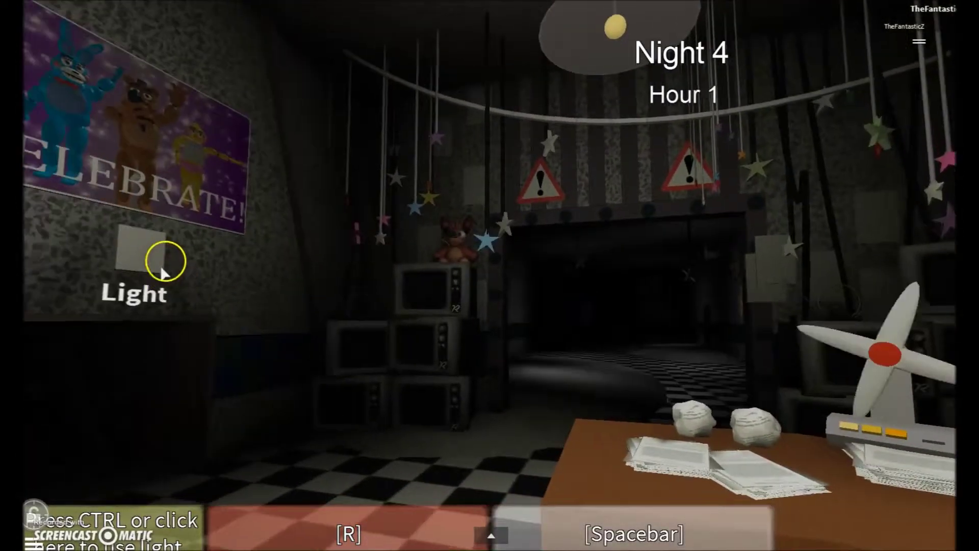
pyautogui.click(172, 261)
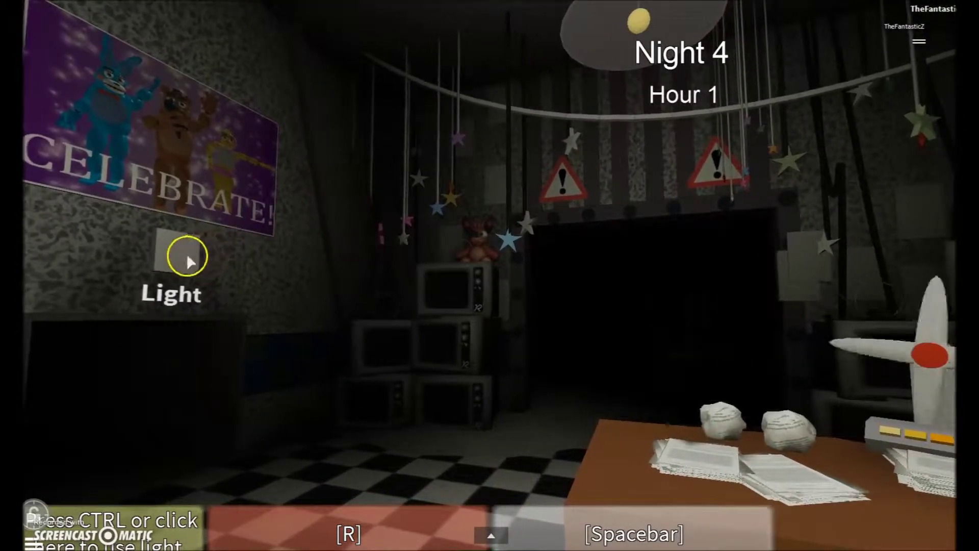
pyautogui.press('space')
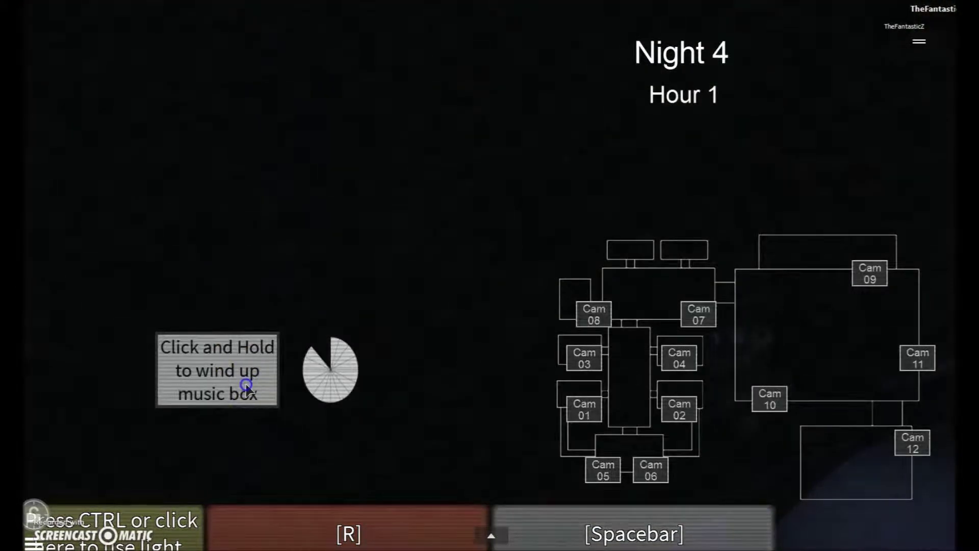
pyautogui.press('space')
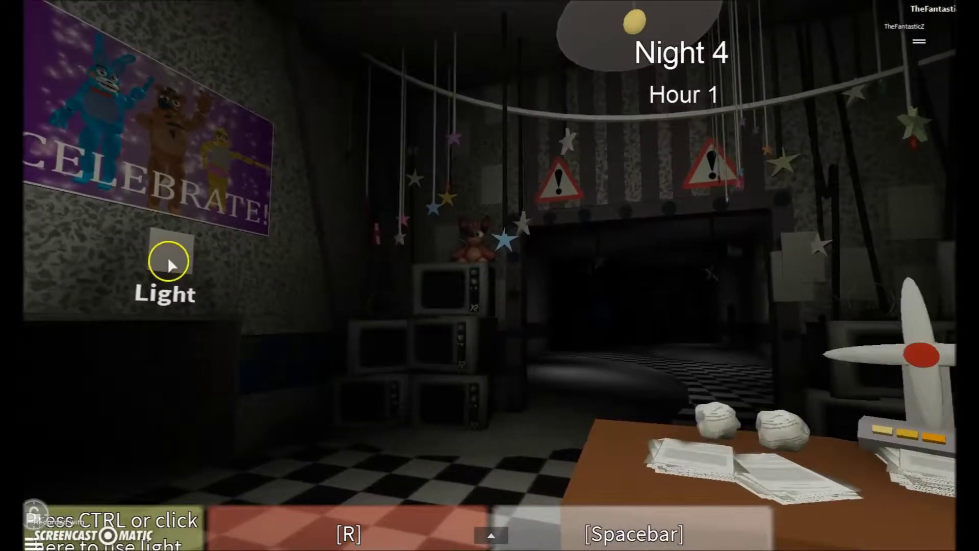
pyautogui.click(172, 250)
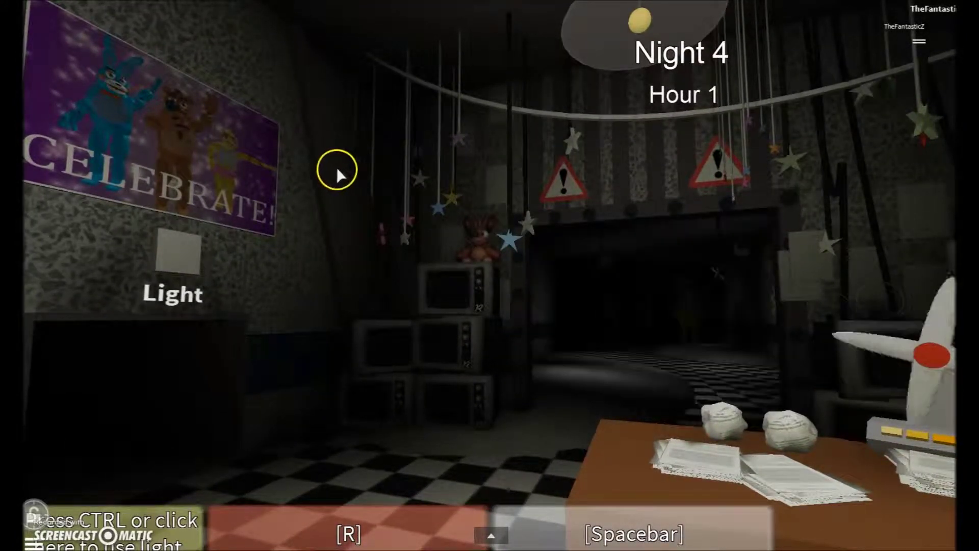
# Step: Wind the music box during two quick camera visits
pyautogui.press('space')
pyautogui.click(229, 366)
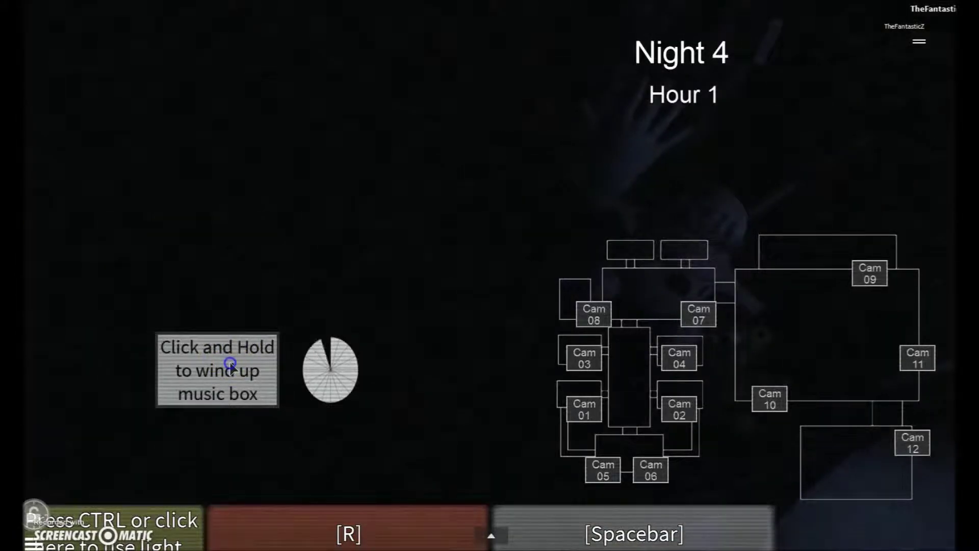
pyautogui.press('space')
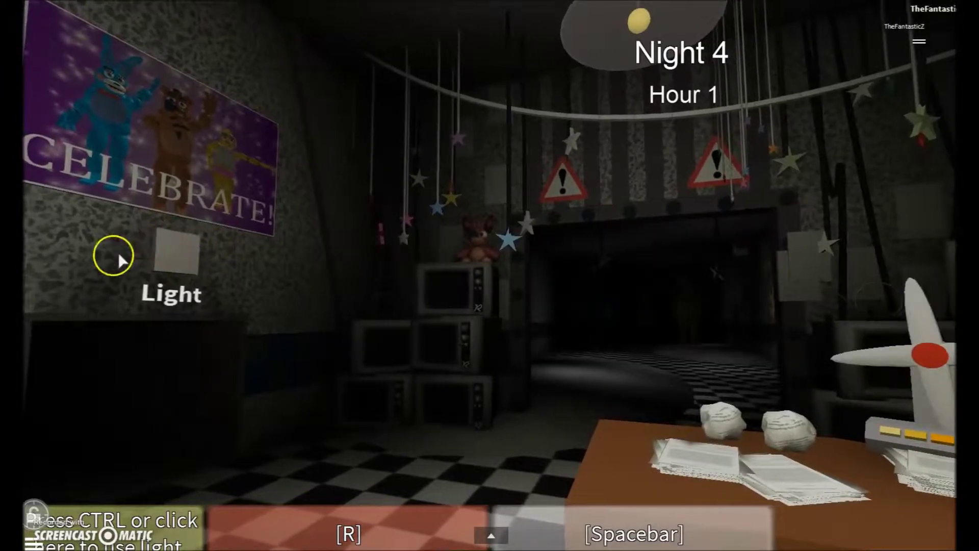
pyautogui.press('space')
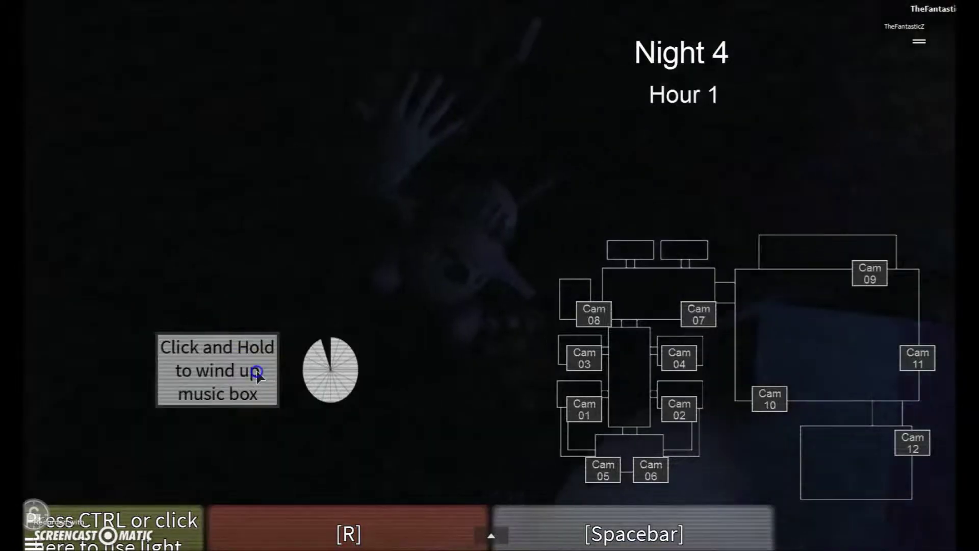
pyautogui.click(256, 372)
pyautogui.press('space')
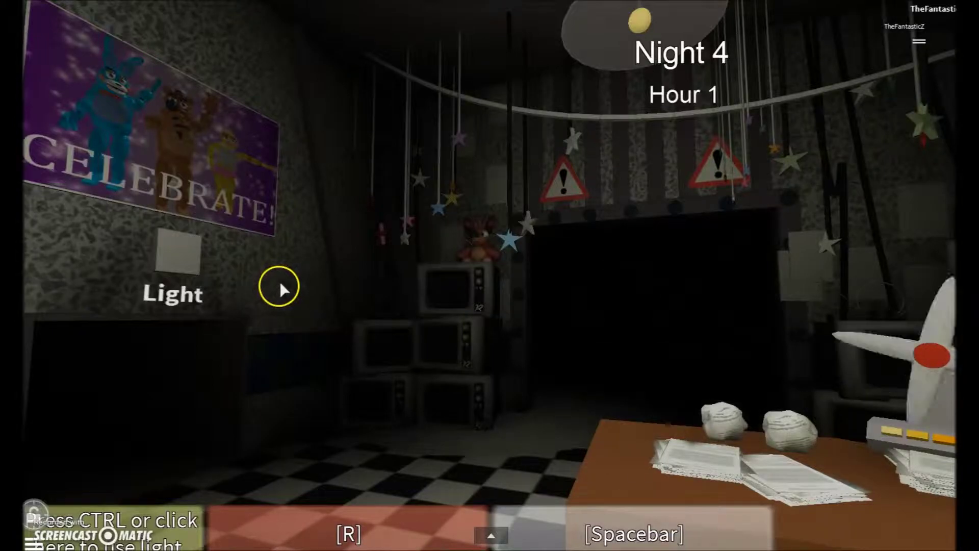
# Step: Light the hallway ahead and the left side, then recheck the cameras
pyautogui.press('space')
pyautogui.press('space')
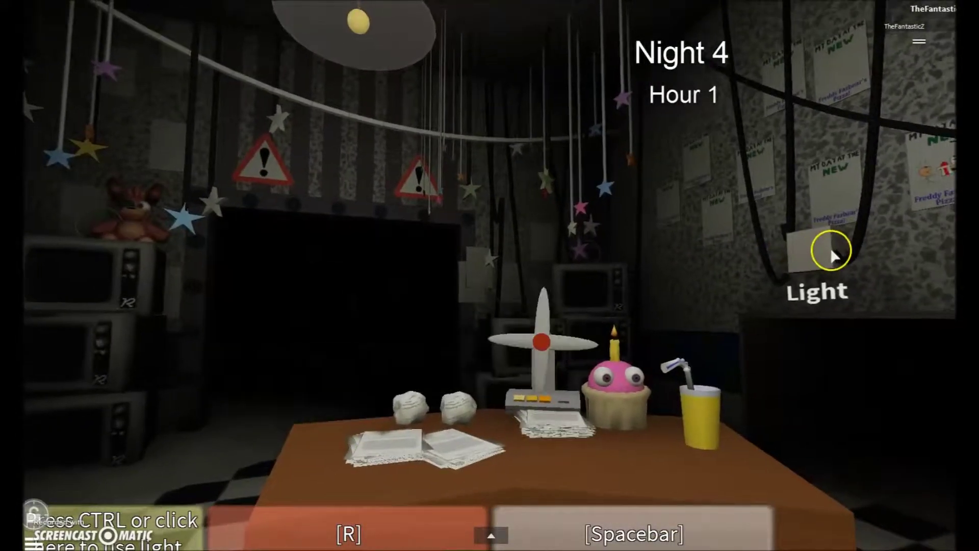
pyautogui.click(819, 260)
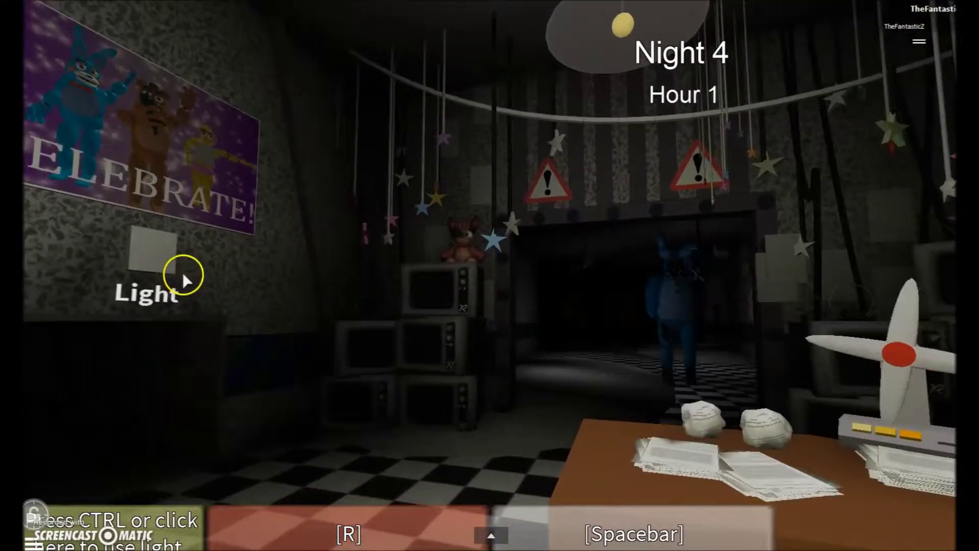
pyautogui.click(179, 262)
pyautogui.press('space')
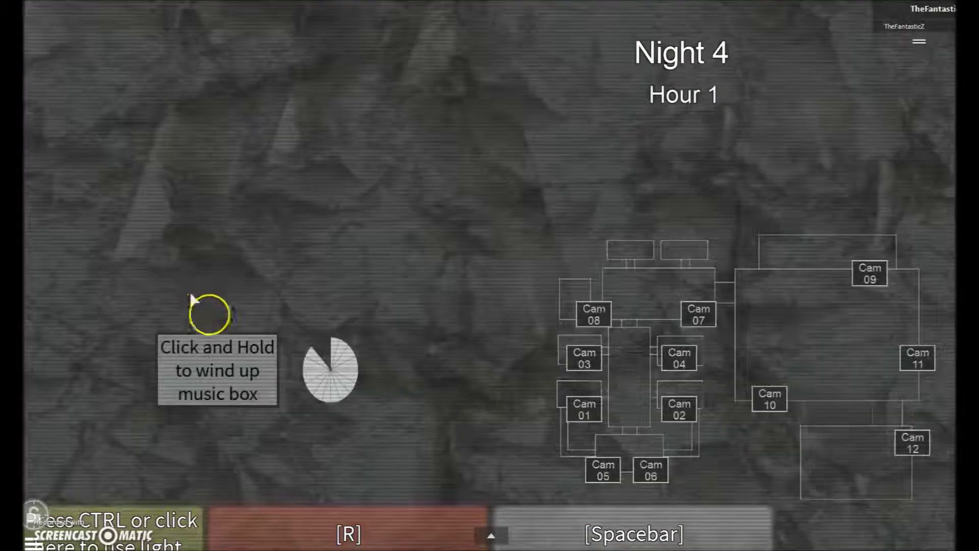
pyautogui.press('space')
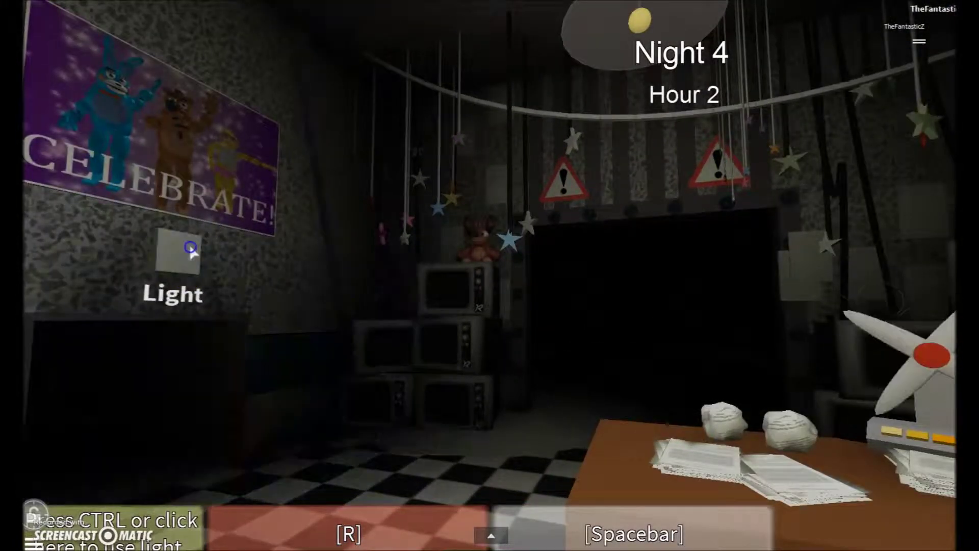
pyautogui.press('space')
pyautogui.press('space')
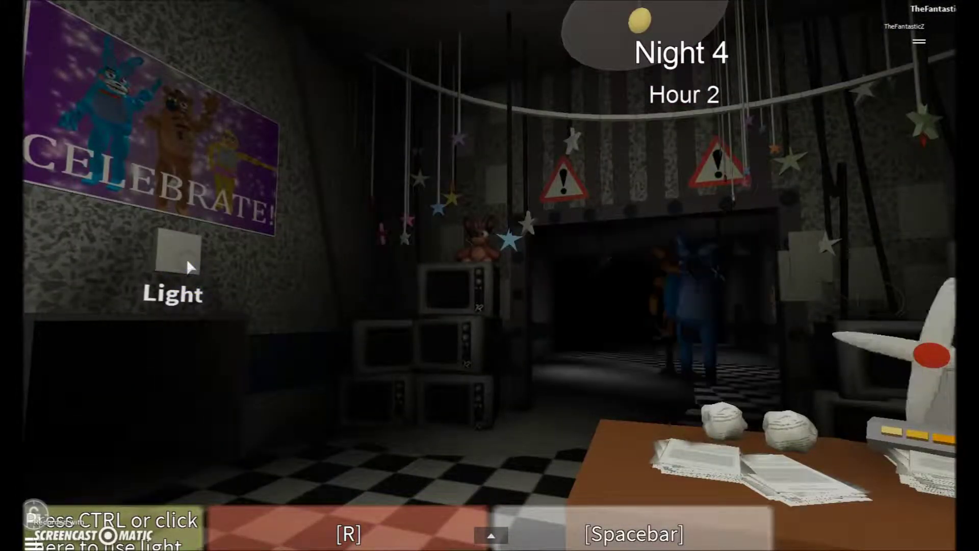
pyautogui.press('space')
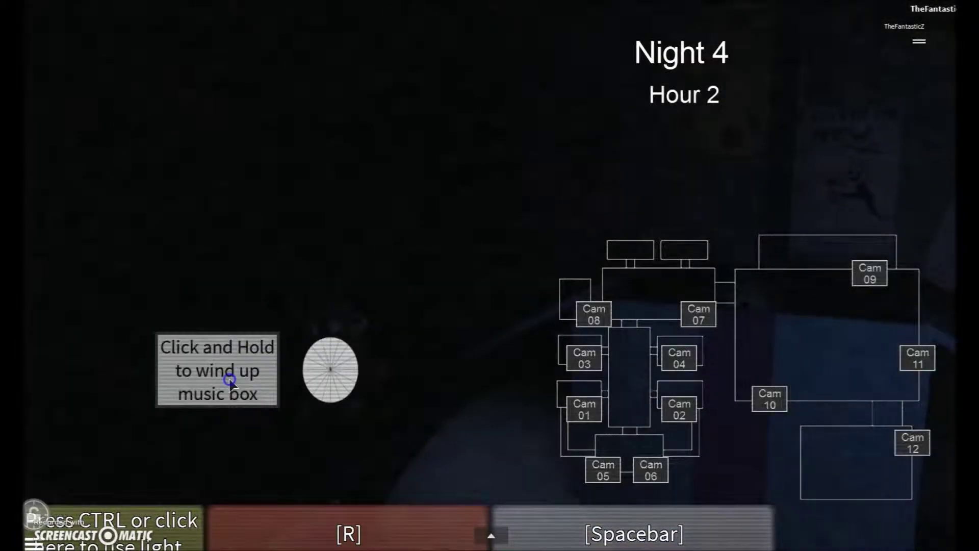
pyautogui.press('space')
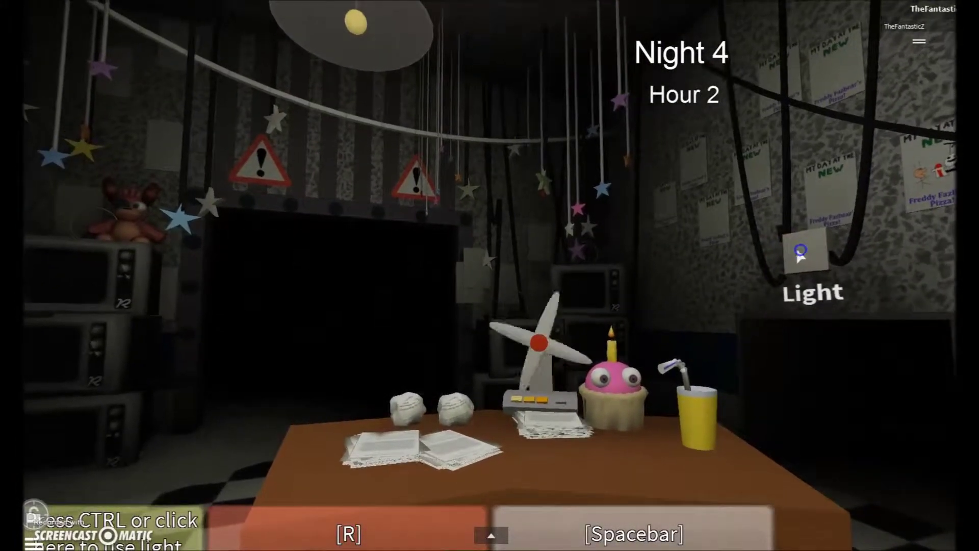
# Step: Light the left side, wind the music box, and wear the mask against Bonnie
pyautogui.click(184, 257)
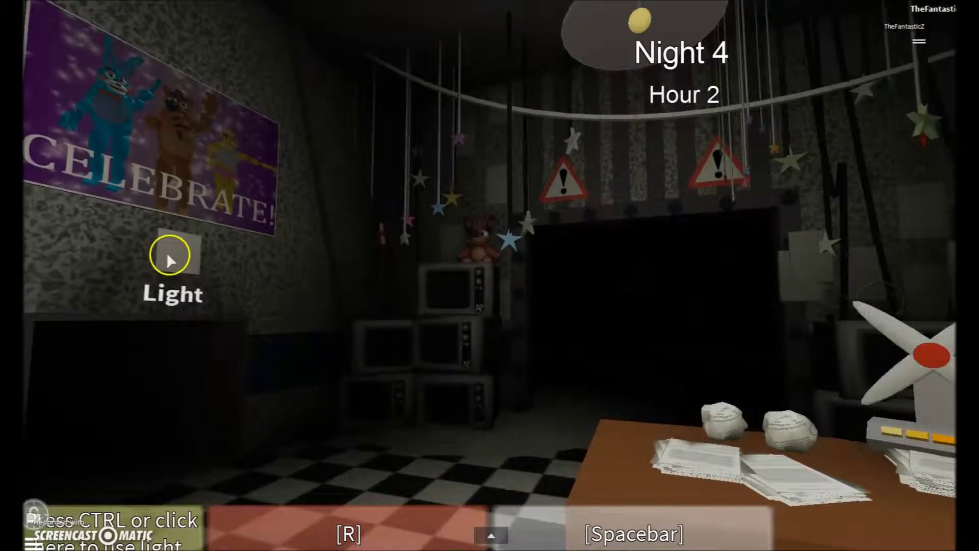
pyautogui.click(176, 254)
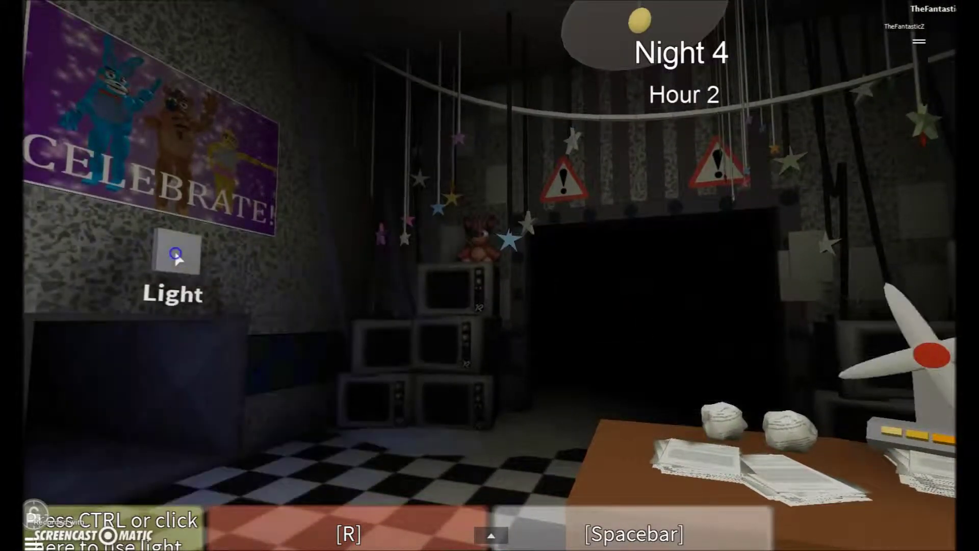
pyautogui.press('space')
pyautogui.click(328, 343)
pyautogui.press('space')
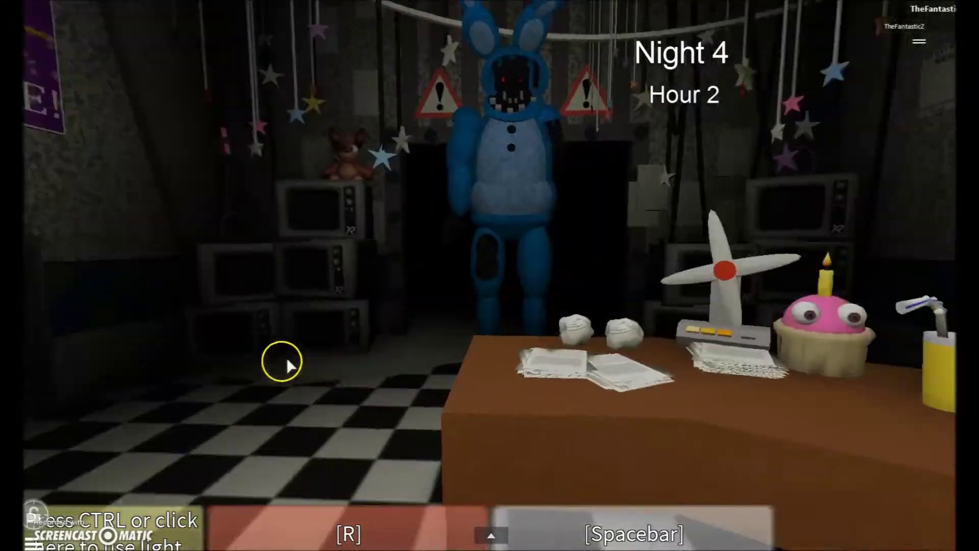
pyautogui.press('r')
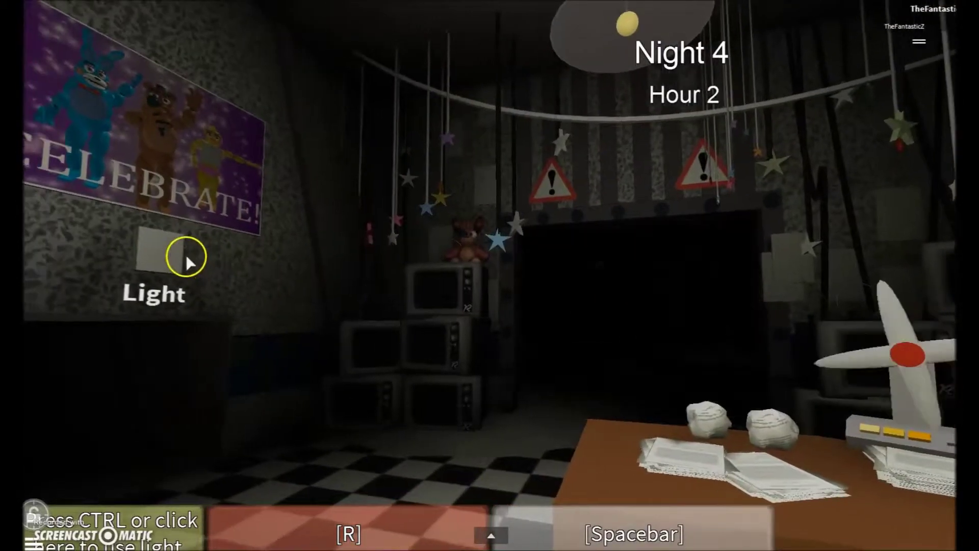
# Step: Light the left side, check the cameras, and give the music box a quick wind
pyautogui.click(183, 254)
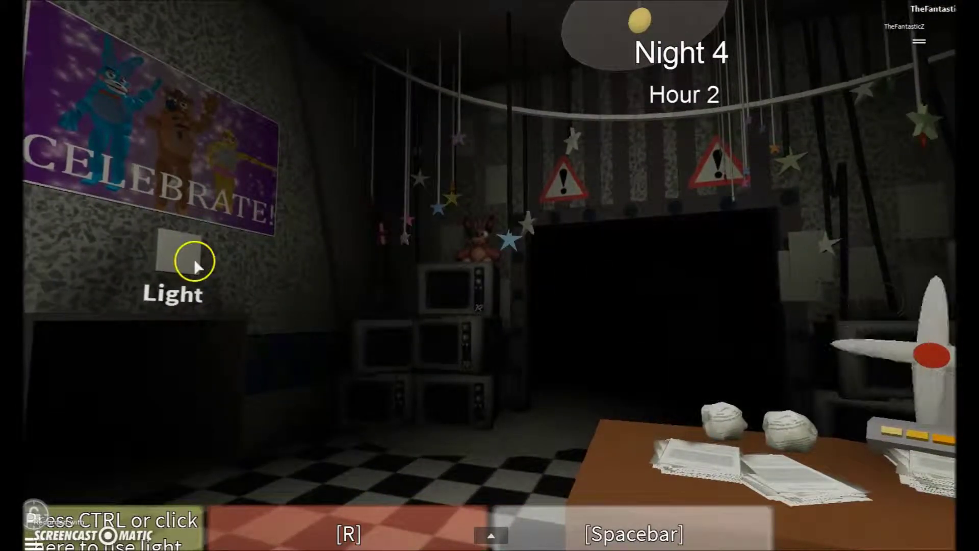
pyautogui.press('space')
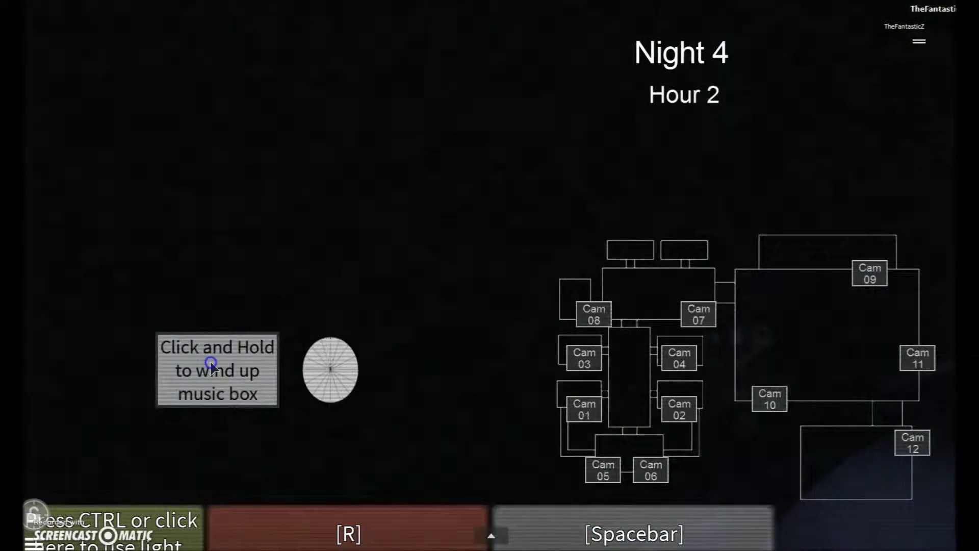
pyautogui.press('space')
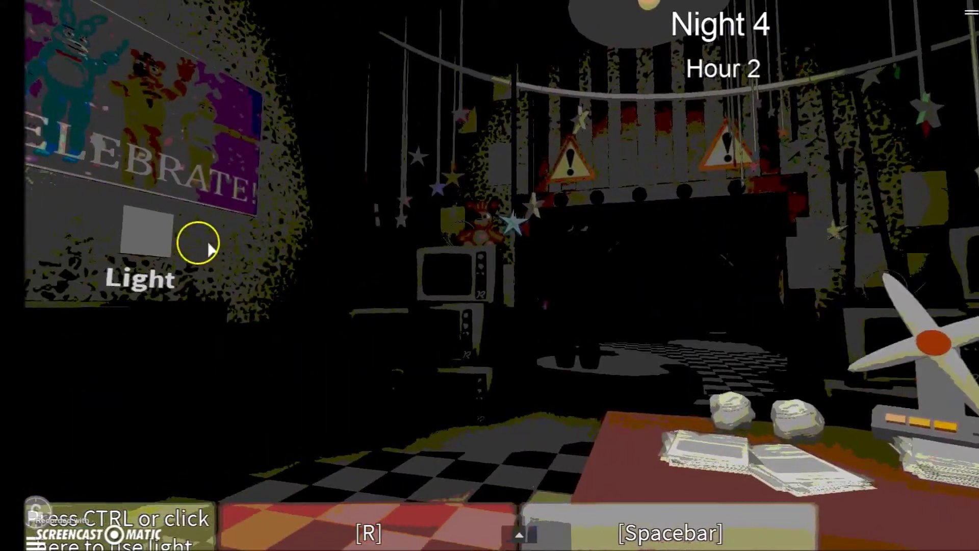
pyautogui.click(190, 230)
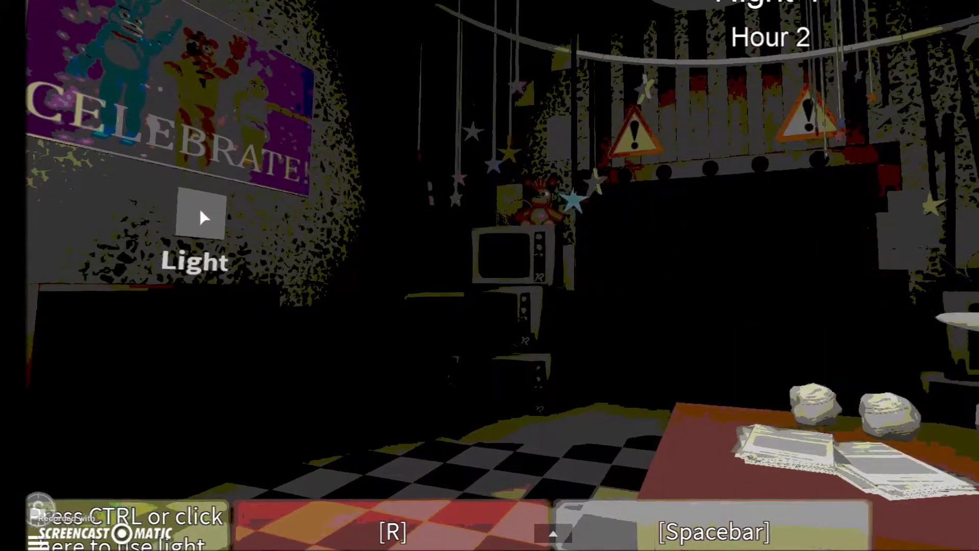
pyautogui.press('space')
pyautogui.click(238, 339)
pyautogui.press('space')
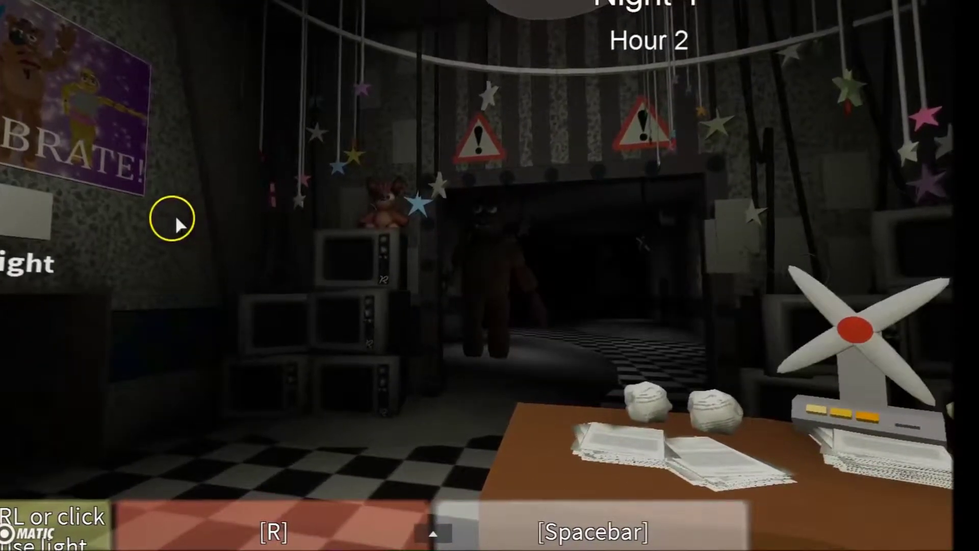
# Step: Alternate left-hallway light flashes with quick camera checks
pyautogui.click(56, 218)
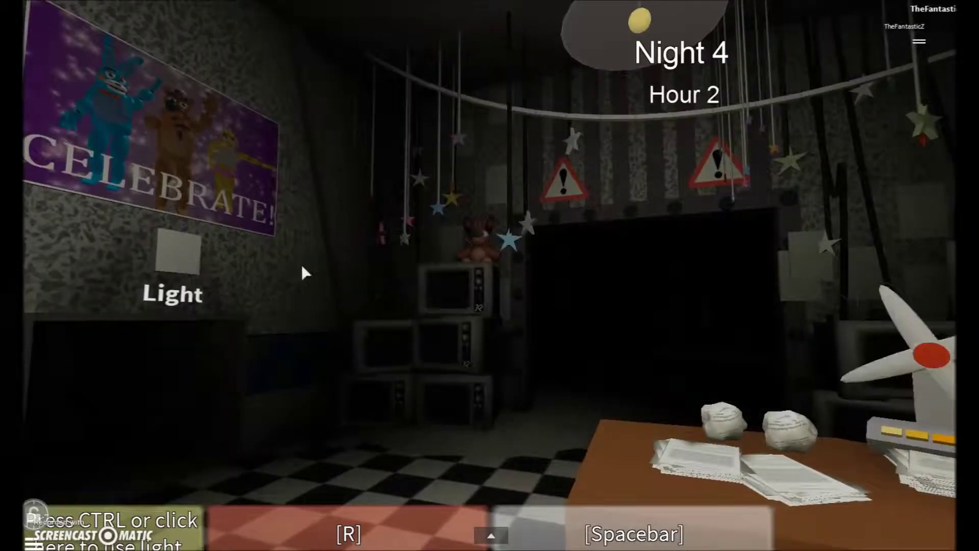
pyautogui.press('space')
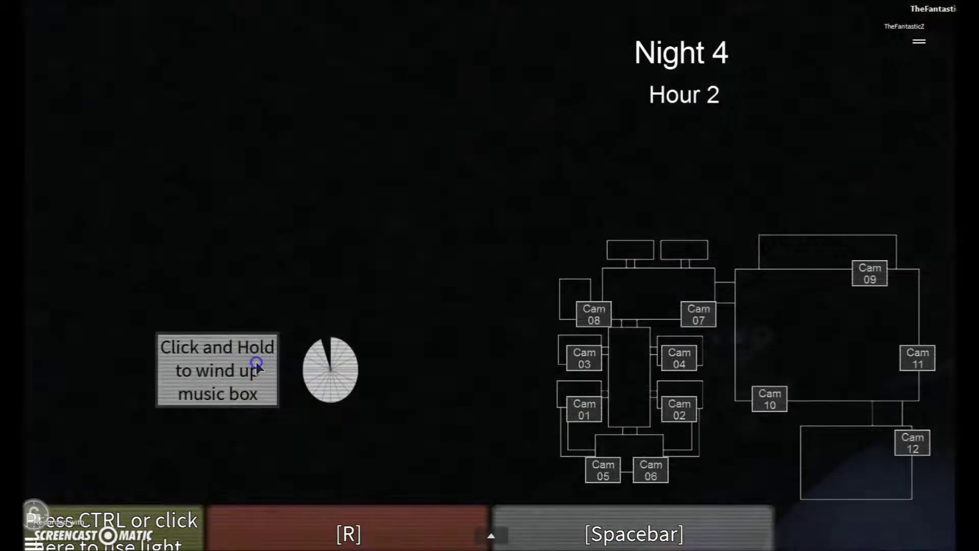
pyautogui.press('space')
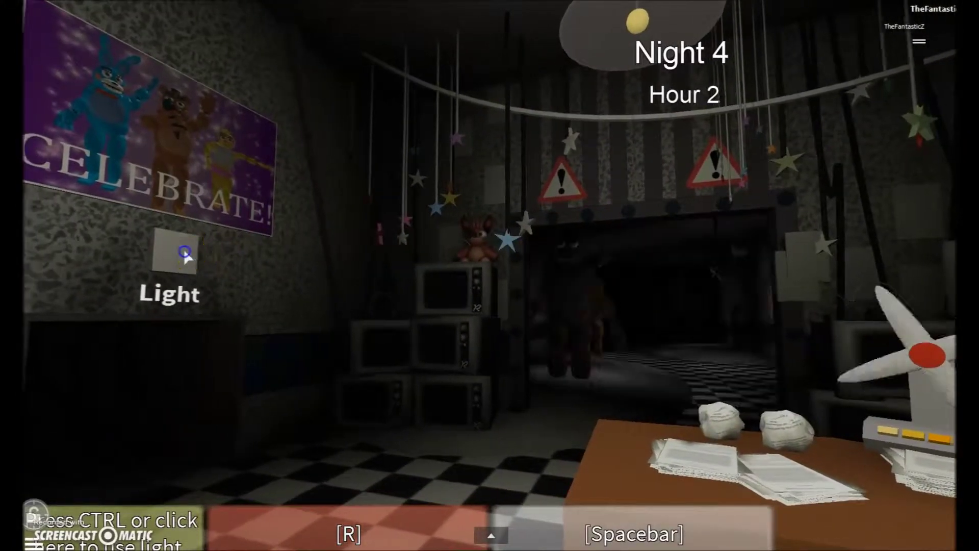
pyautogui.click(184, 255)
pyautogui.press('space')
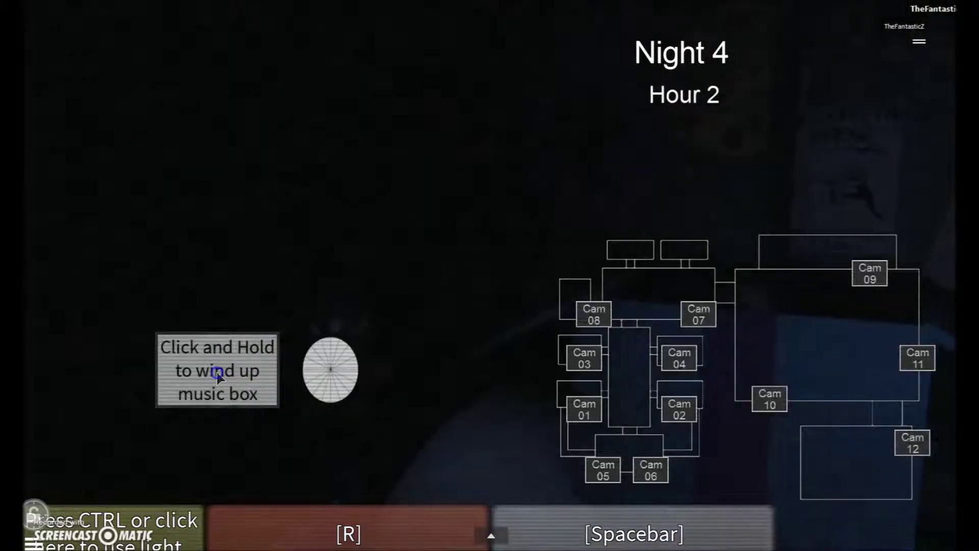
pyautogui.press('space')
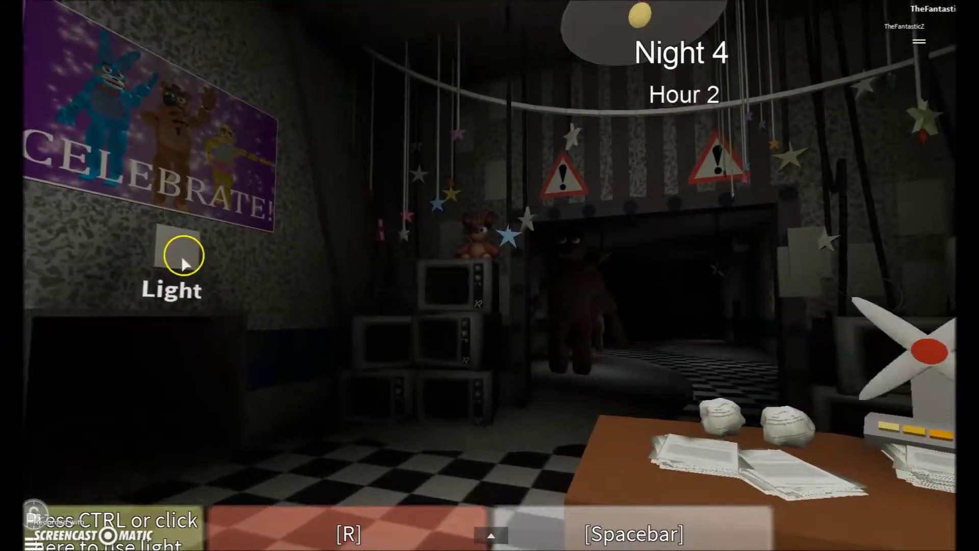
pyautogui.click(183, 262)
pyautogui.press('space')
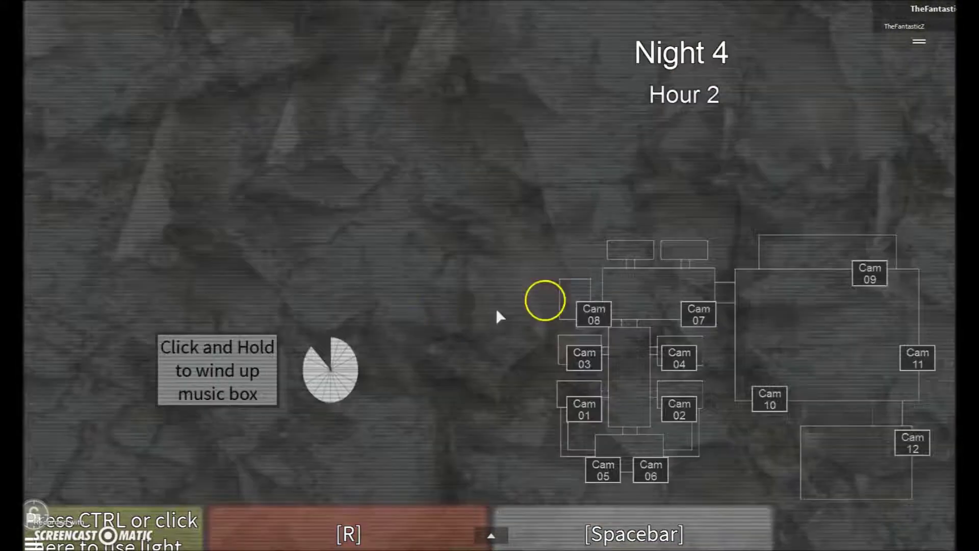
pyautogui.press('space')
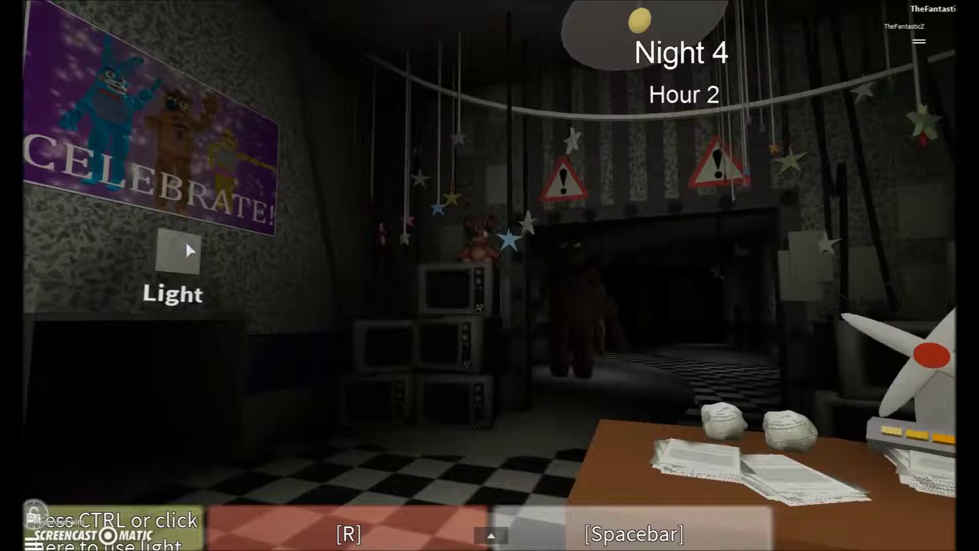
pyautogui.press('space')
pyautogui.press('space')
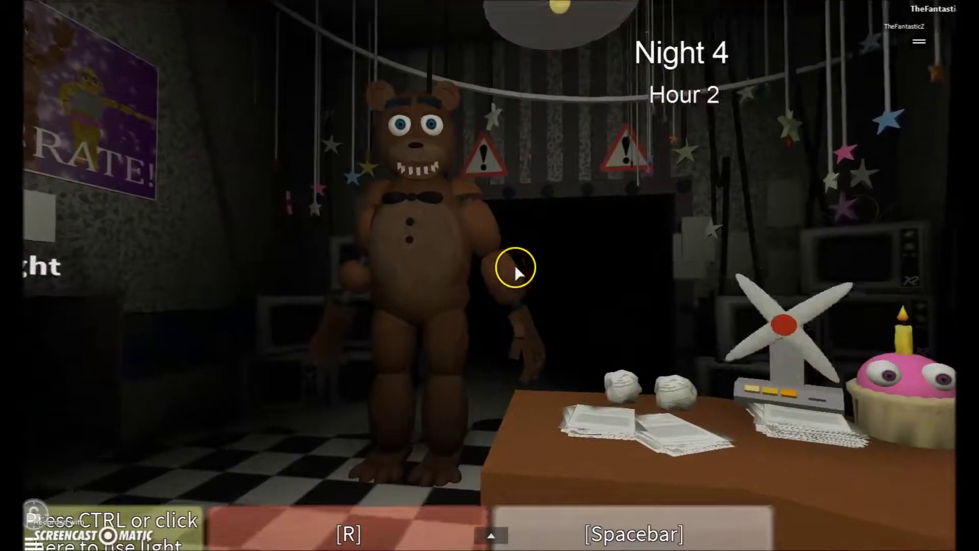
# Step: Wear the Freddy mask as Freddy approaches, look right, flash the left doorway, mask again
pyautogui.press('r')
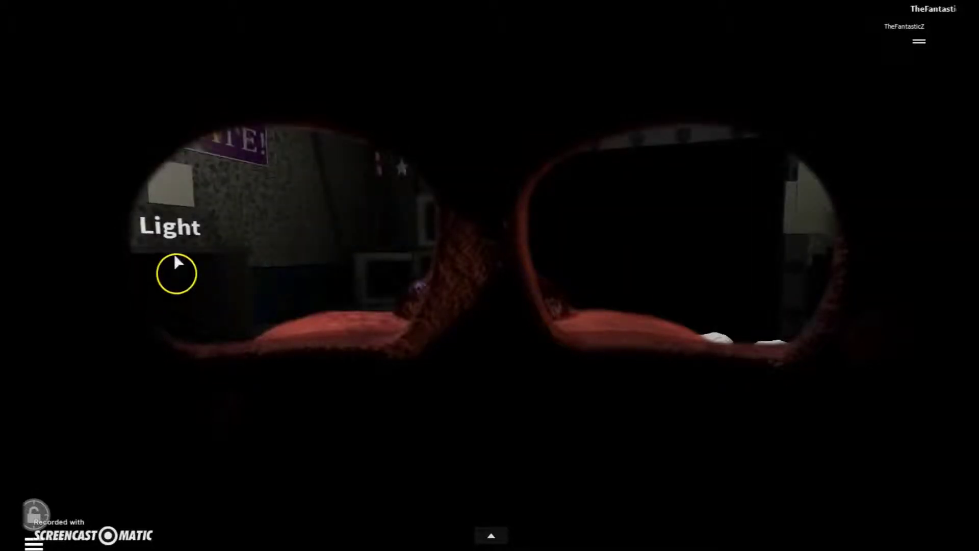
pyautogui.press('r')
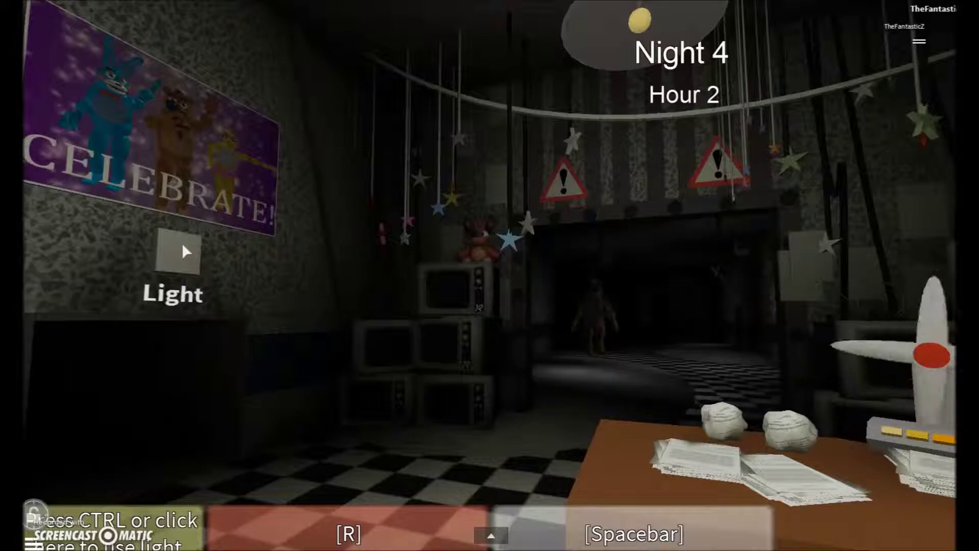
pyautogui.moveTo(682, 282); pyautogui.dragTo(847, 261)
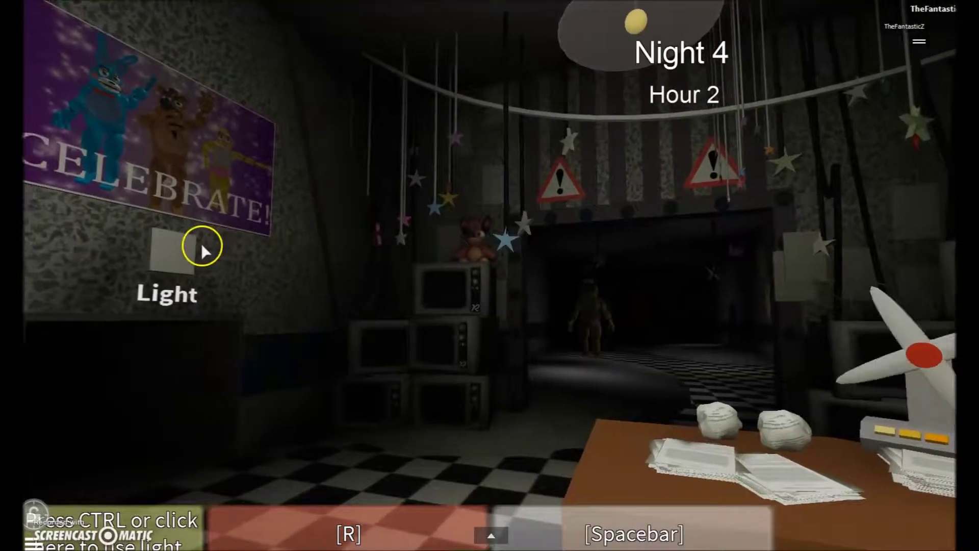
pyautogui.click(195, 245)
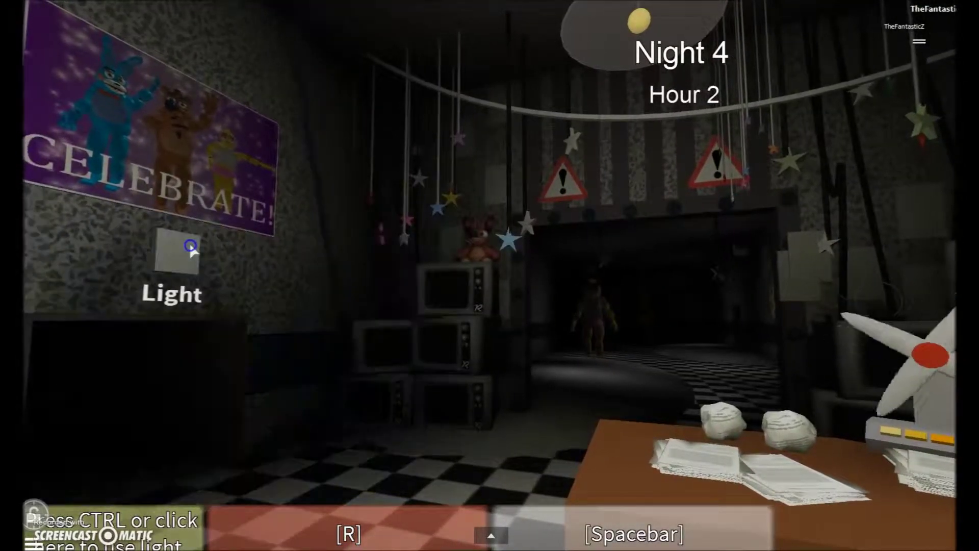
pyautogui.press('r')
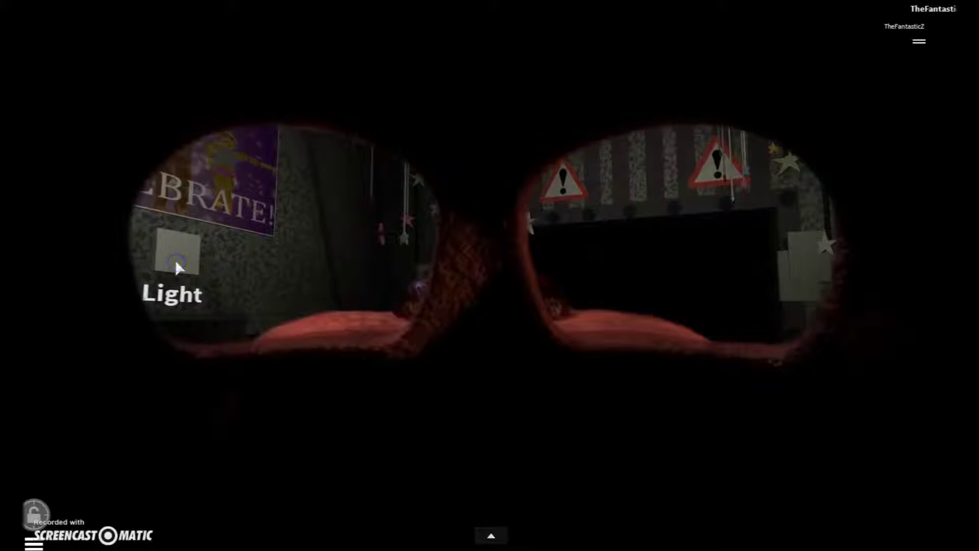
pyautogui.press('r')
# Step: Wind the music box, hide behind the mask from Chica, and turn off the hallway light
pyautogui.press('space')
pyautogui.moveTo(260, 352); pyautogui.dragTo(259, 353)
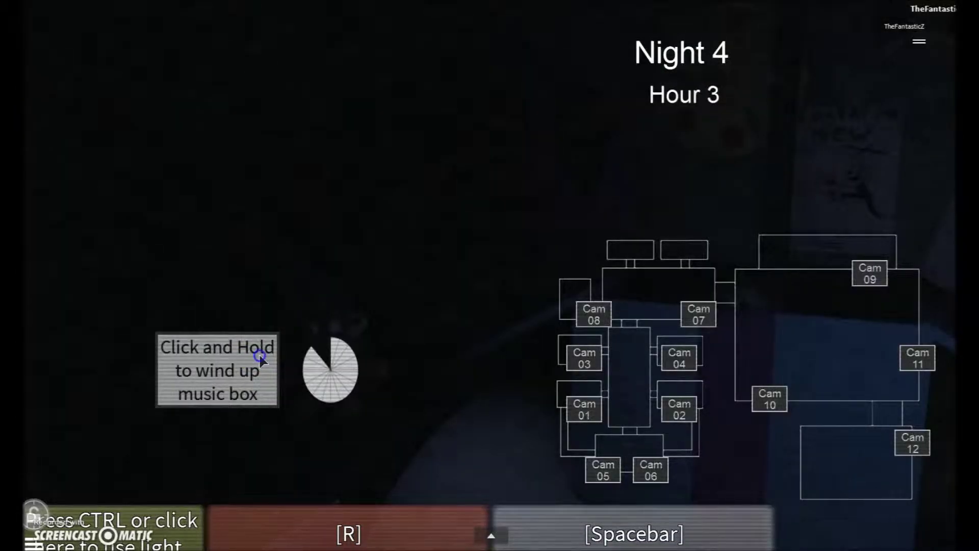
pyautogui.press('space')
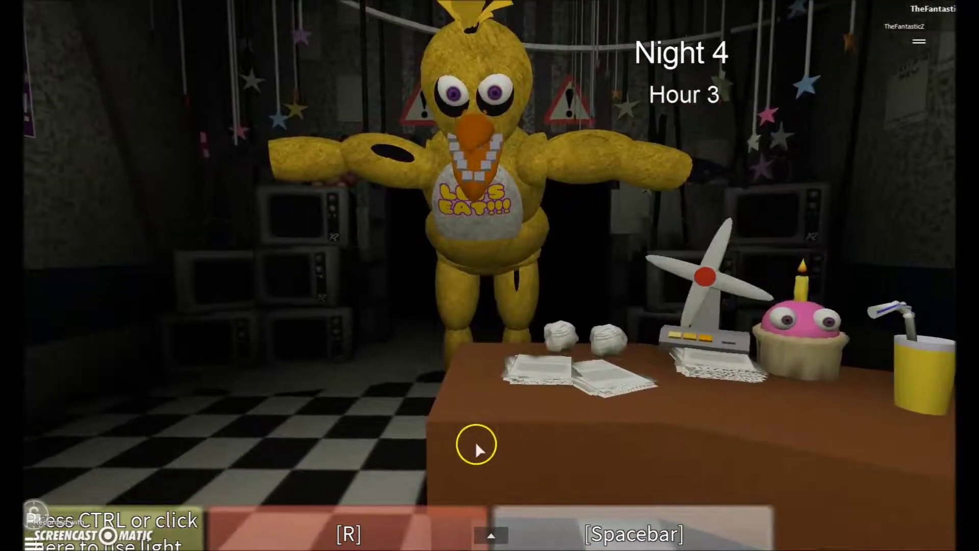
pyautogui.press('r')
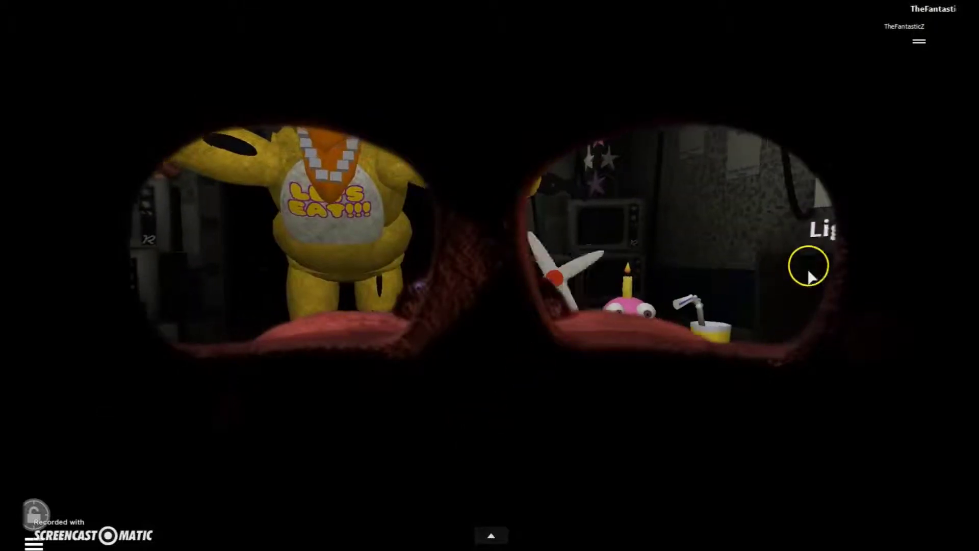
pyautogui.click(171, 263)
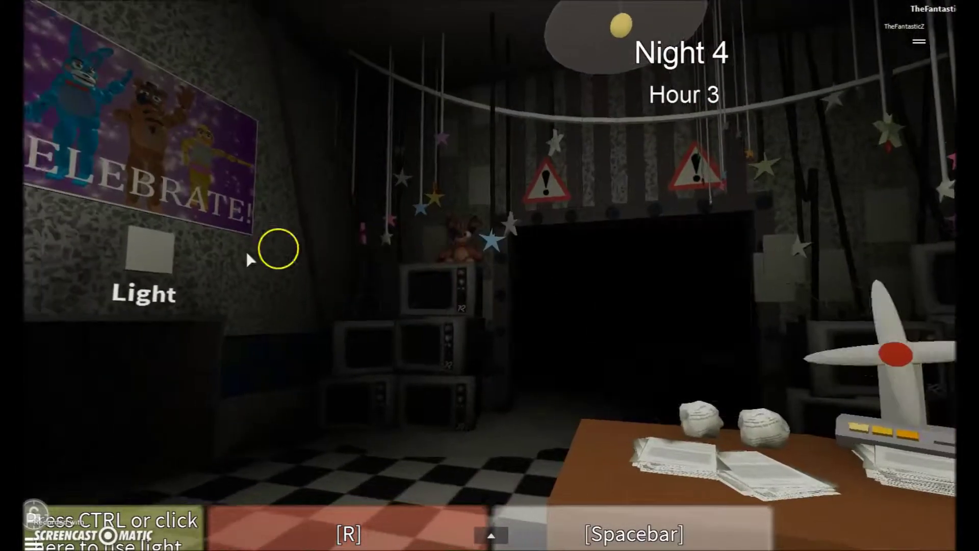
# Step: Light the left doorway, check the cameras, and briefly hide behind the mask
pyautogui.click(181, 257)
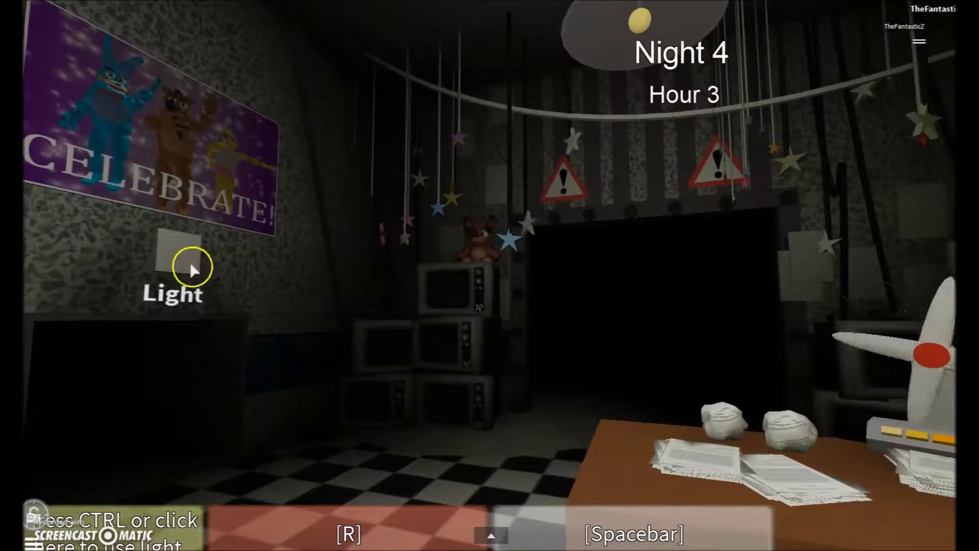
pyautogui.press('space')
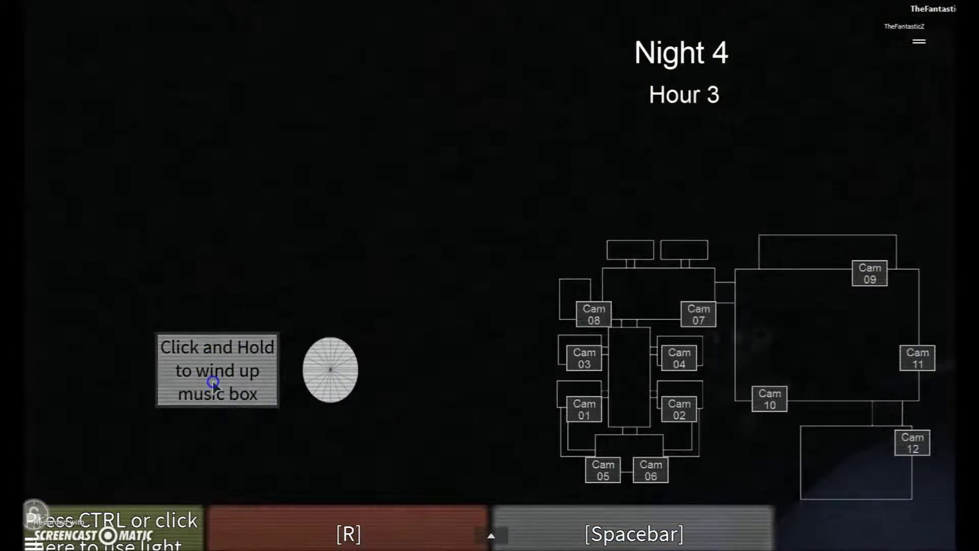
pyautogui.press('space')
pyautogui.press('r')
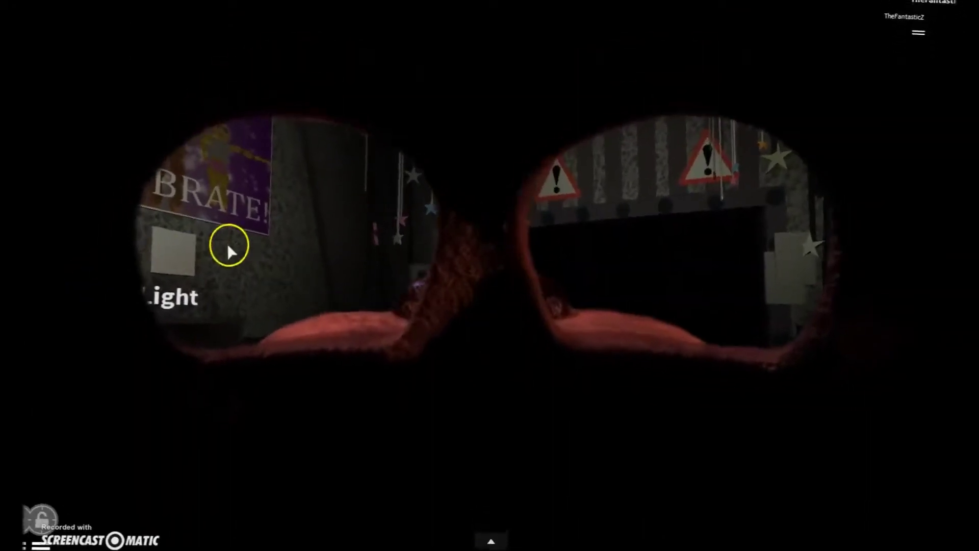
pyautogui.click(170, 256)
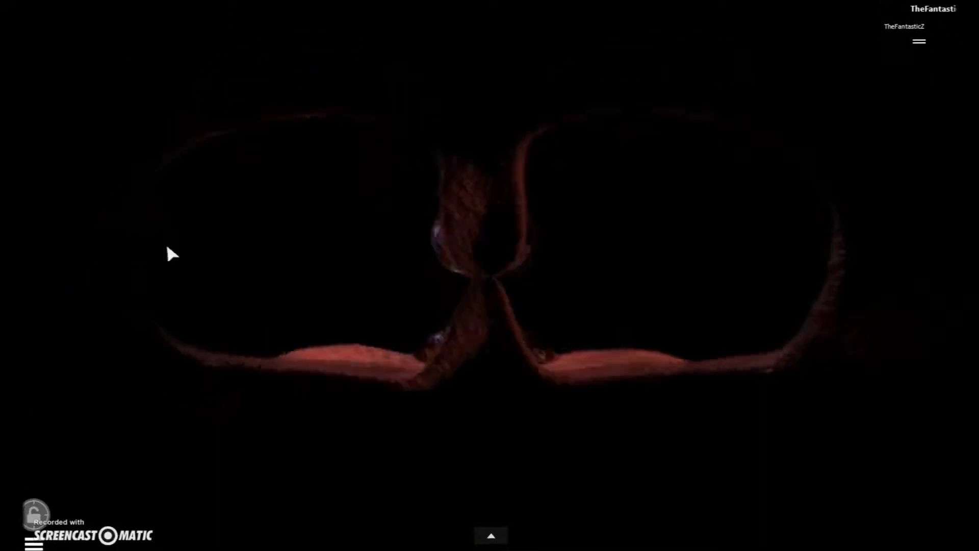
pyautogui.press('space')
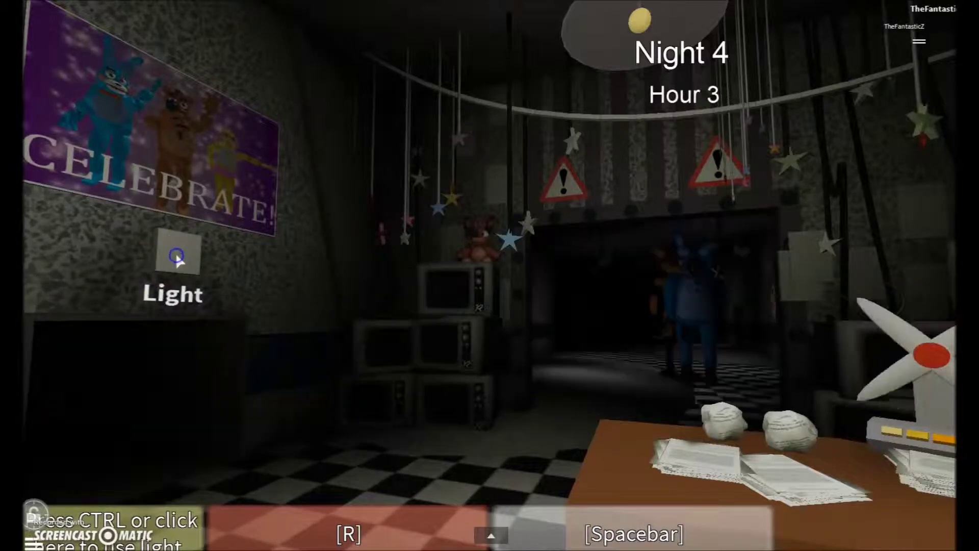
# Step: Flash the left hallway, wind the music box, and wear the mask against Bonnie
pyautogui.click(180, 264)
pyautogui.press('r')
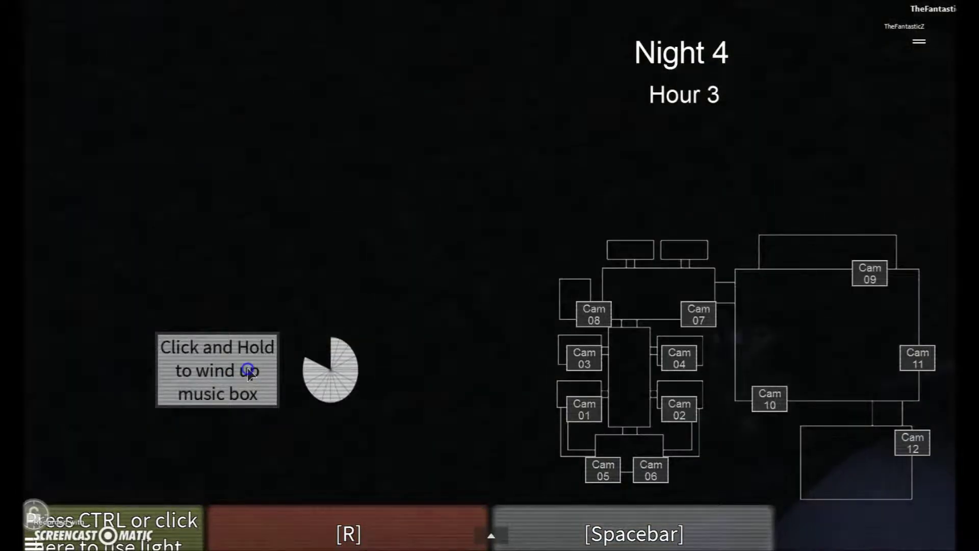
pyautogui.press('r')
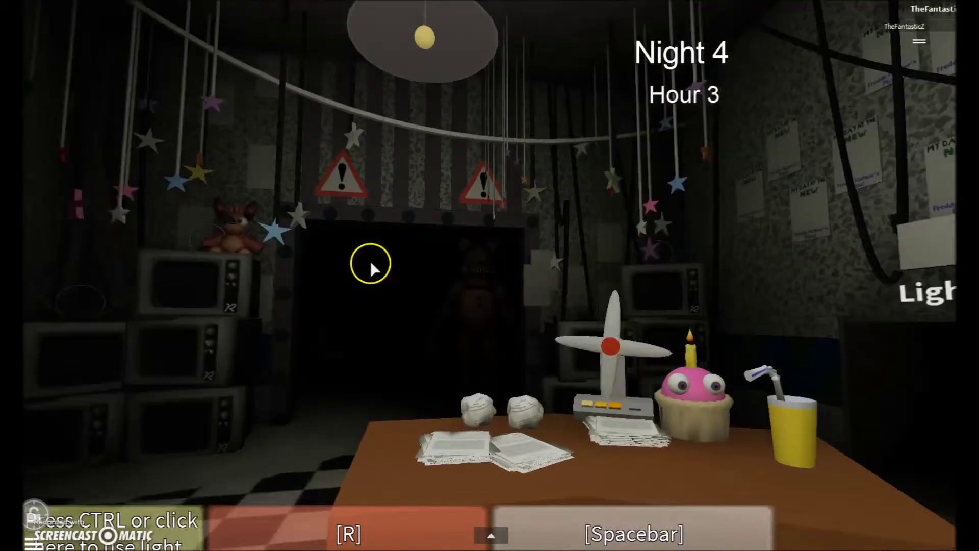
pyautogui.press('space')
pyautogui.click(258, 376)
pyautogui.press('space')
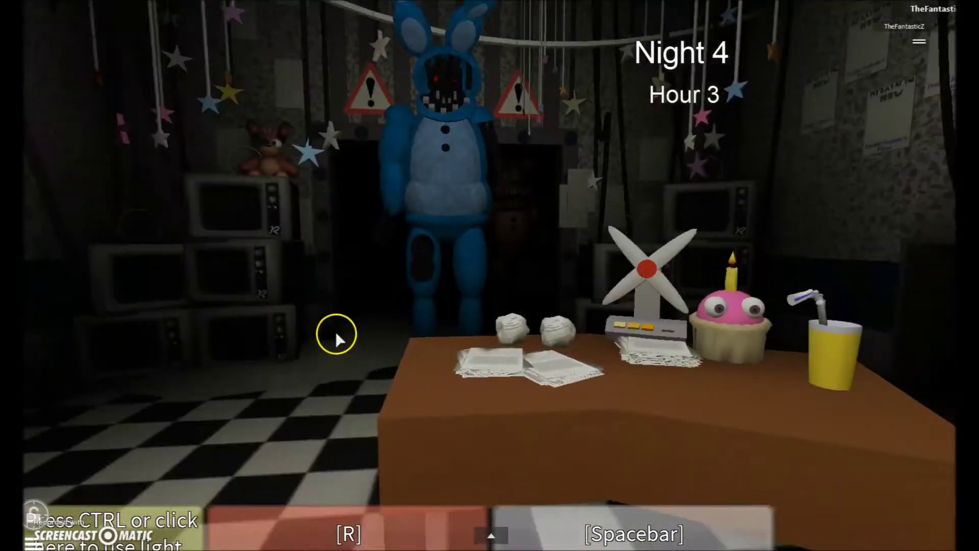
pyautogui.press('r')
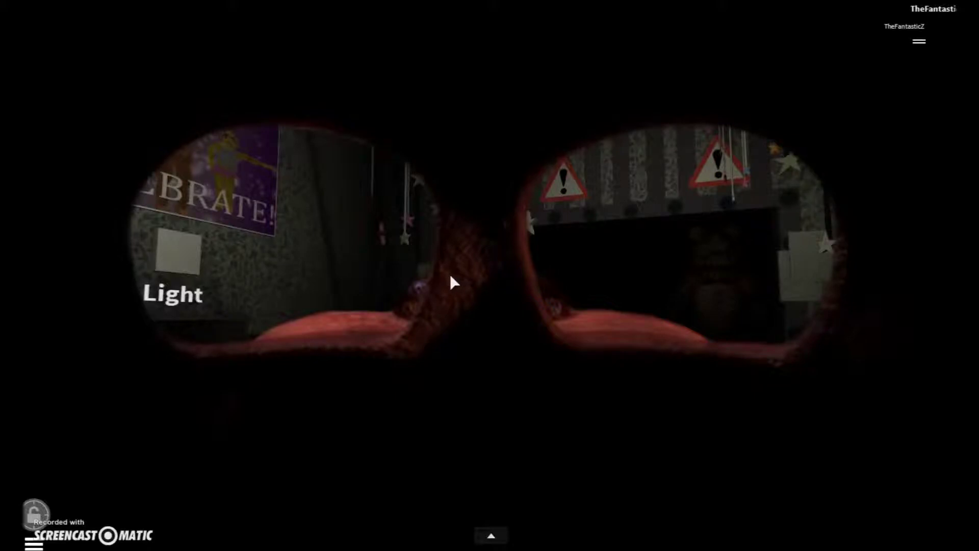
pyautogui.press('r')
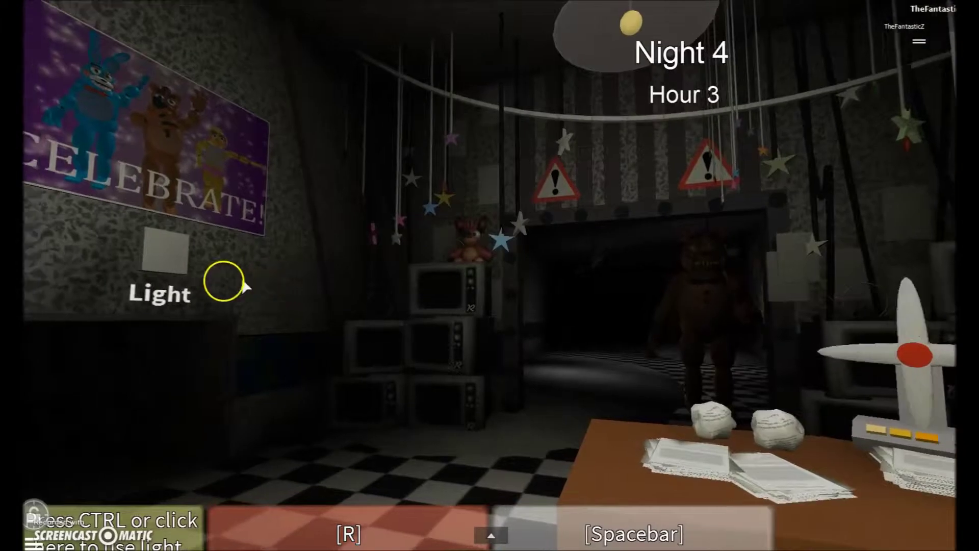
# Step: Check the cameras and flash the left hallway for animatronics
pyautogui.press('space')
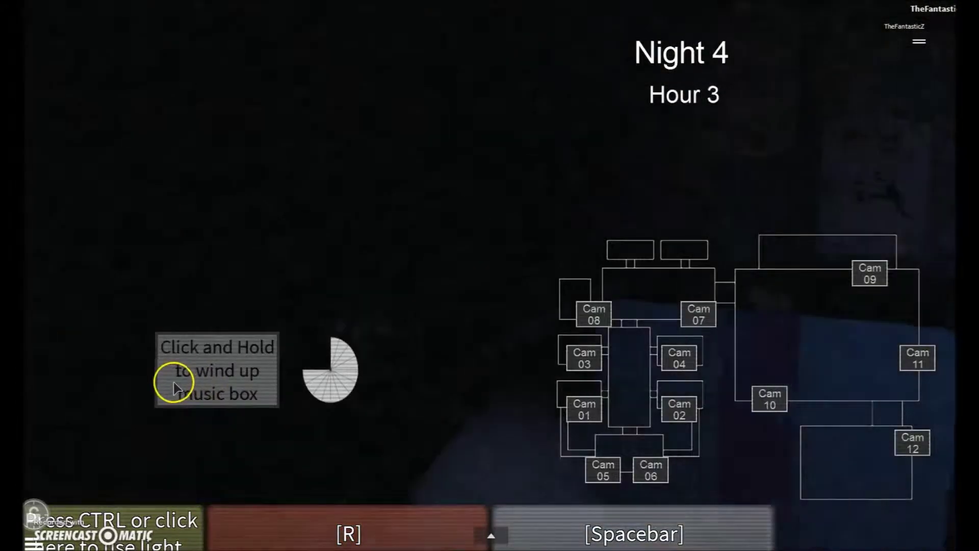
pyautogui.press('space')
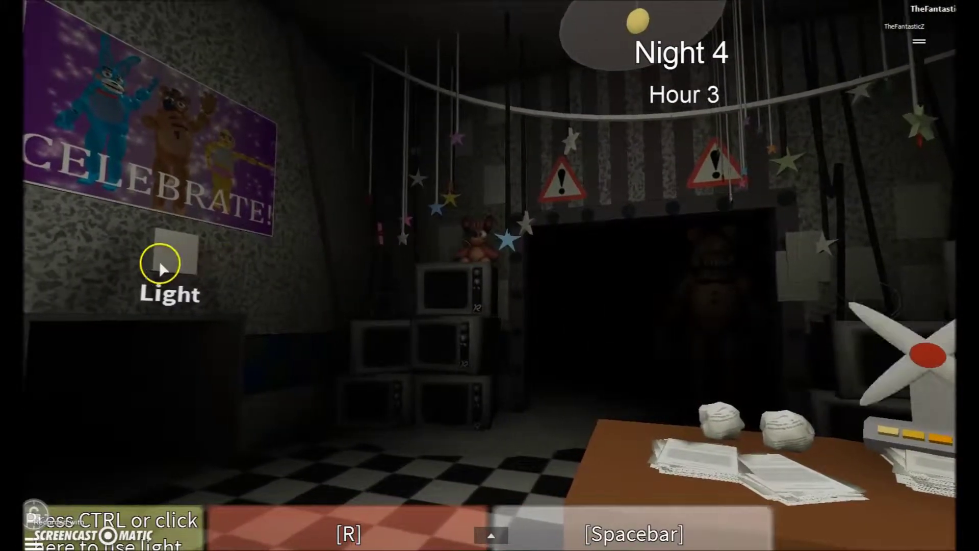
pyautogui.click(169, 261)
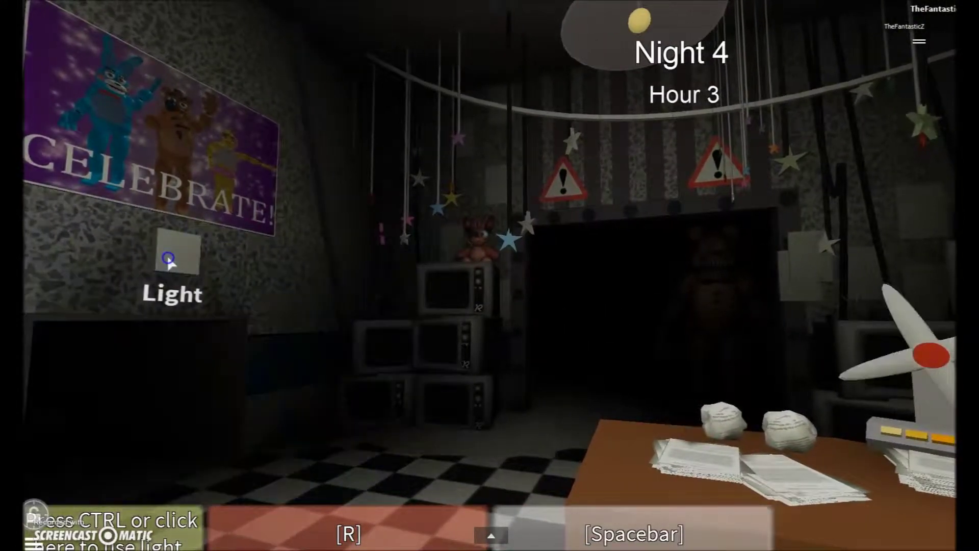
pyautogui.press('space')
pyautogui.press('space')
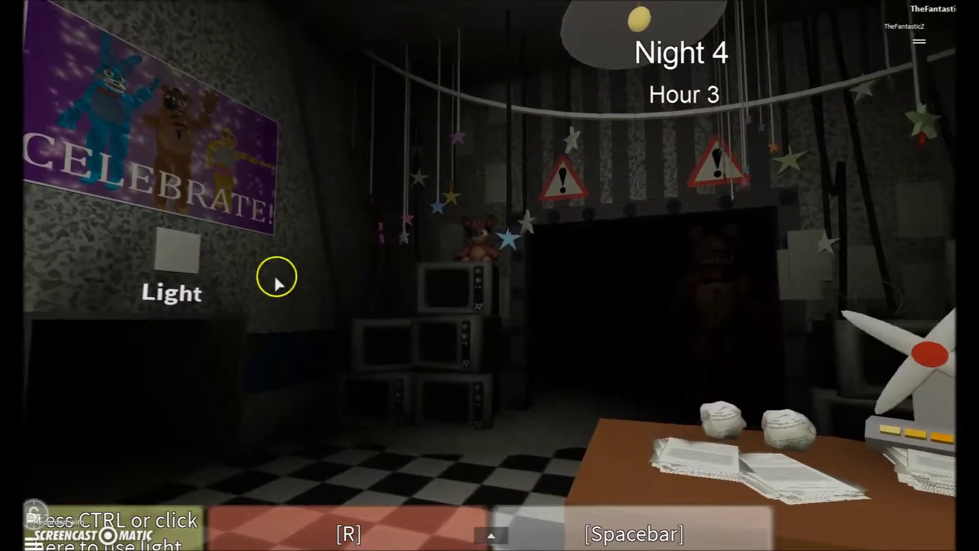
pyautogui.press('space')
pyautogui.press('space')
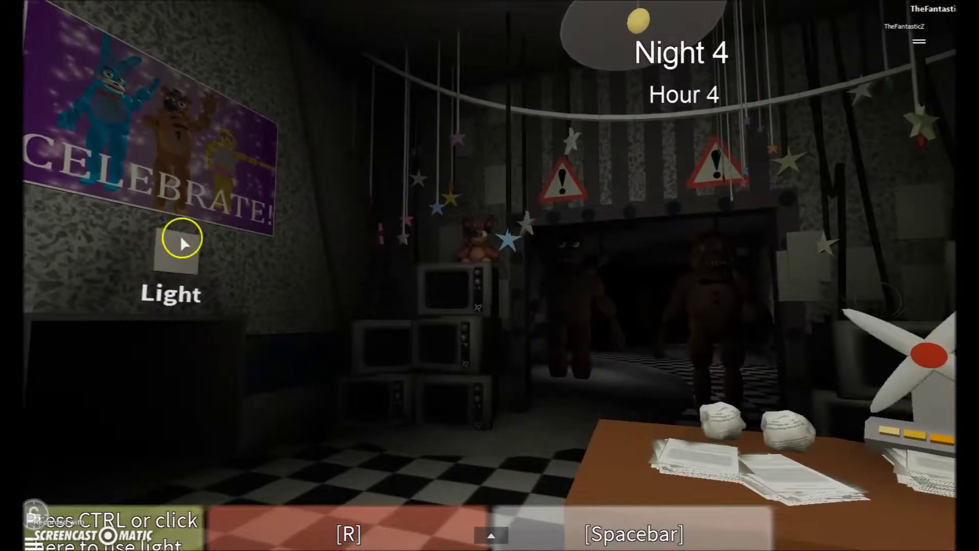
pyautogui.click(184, 241)
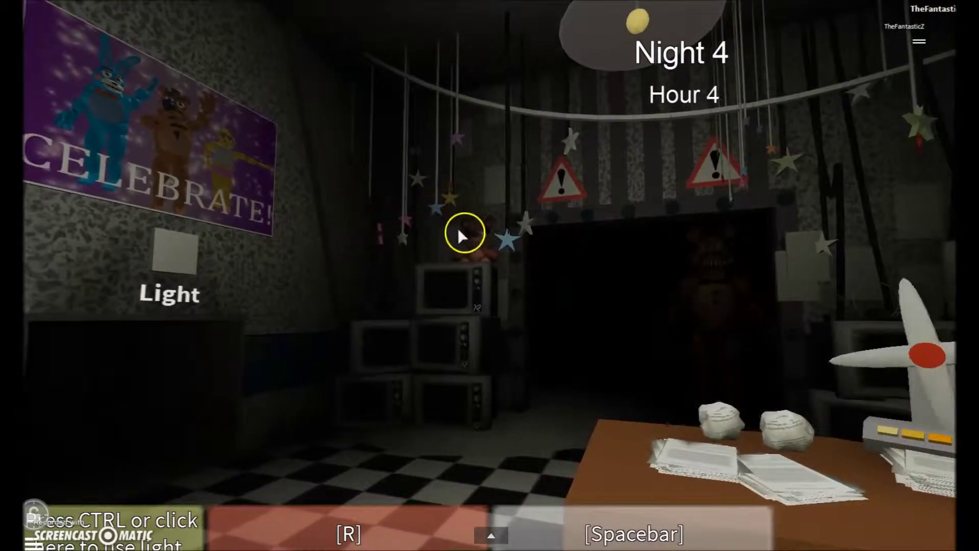
# Step: Twice go from cameras to hiding behind the mask, lighting the left side between
pyautogui.press('space')
pyautogui.press('space')
pyautogui.press('r')
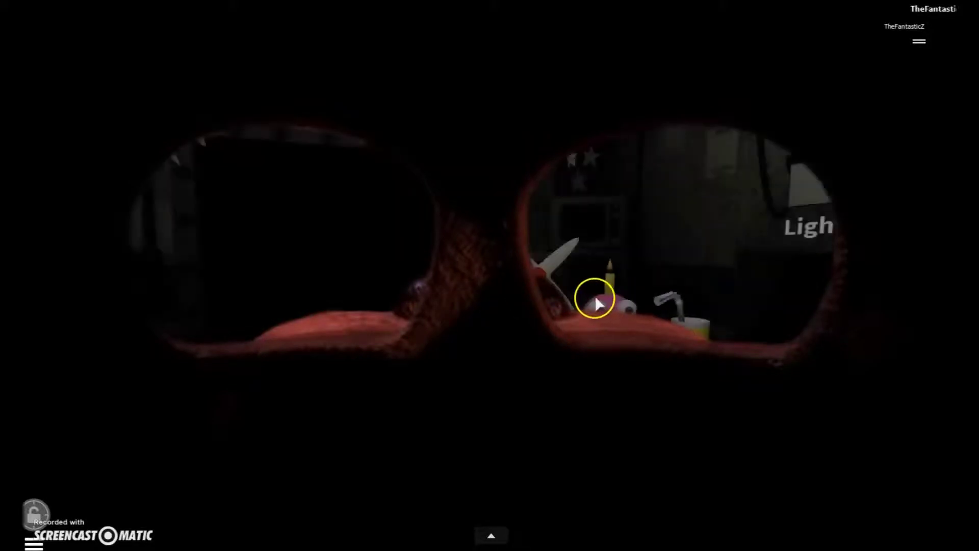
pyautogui.press('r')
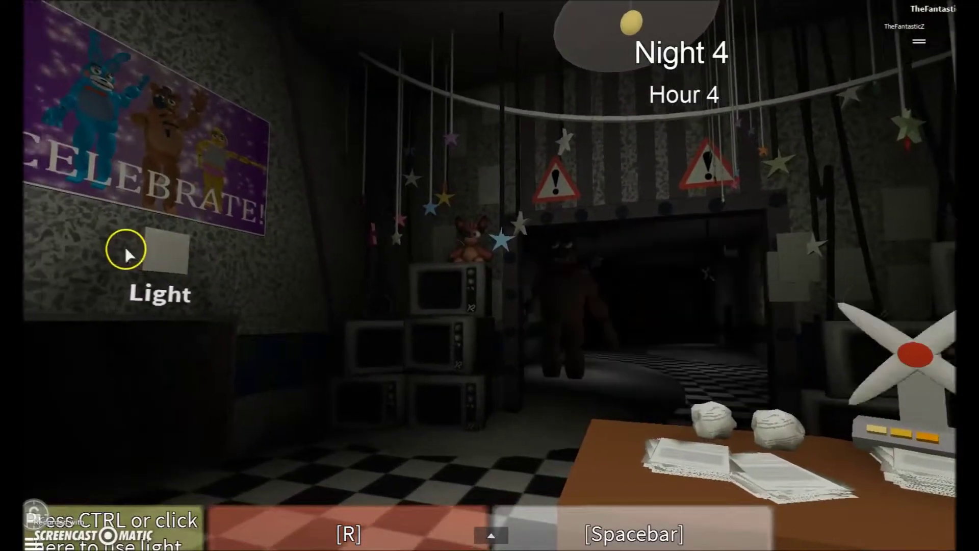
pyautogui.click(166, 253)
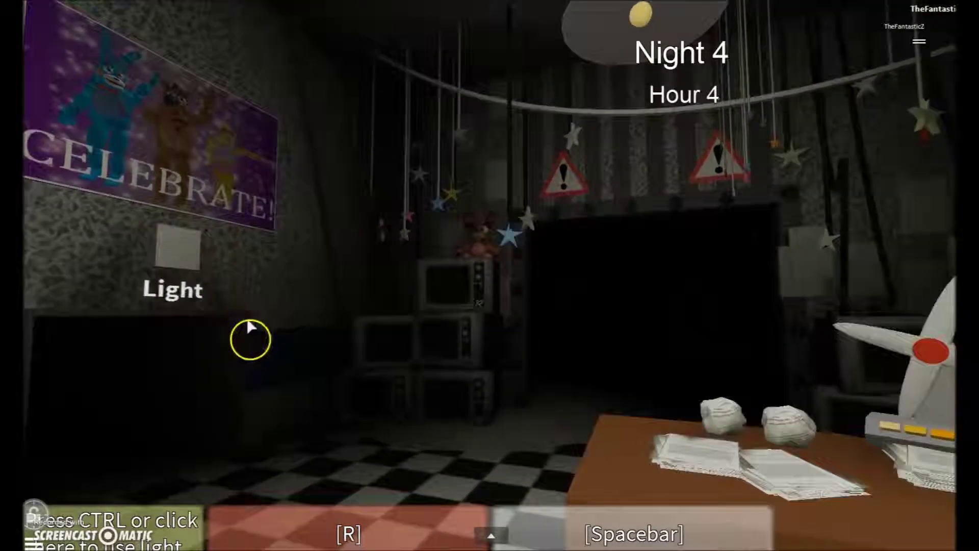
pyautogui.press('space')
pyautogui.press('space')
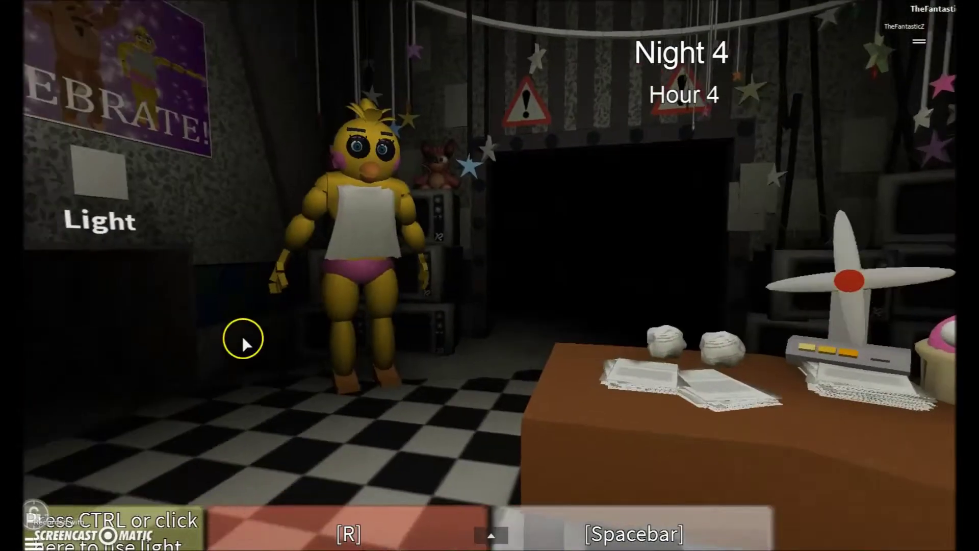
pyautogui.press('r')
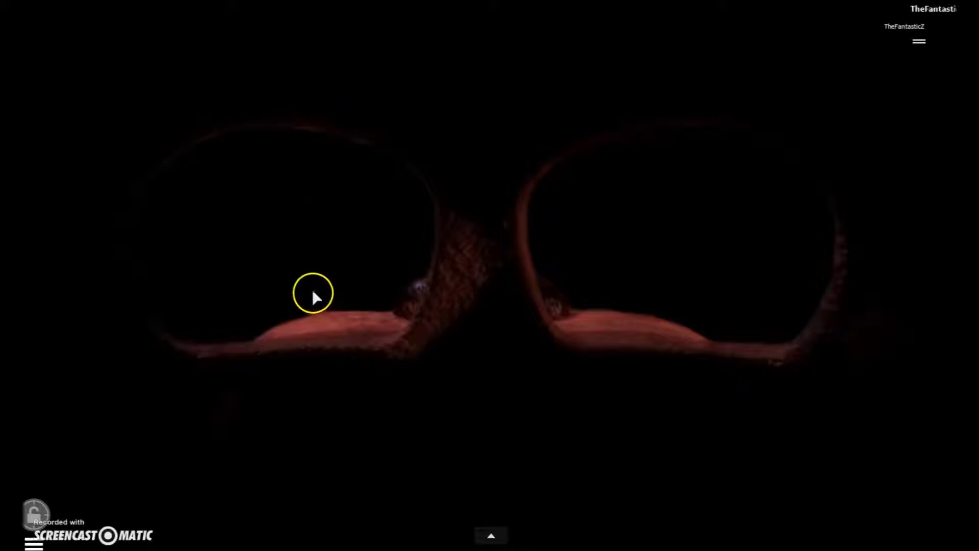
pyautogui.press('r')
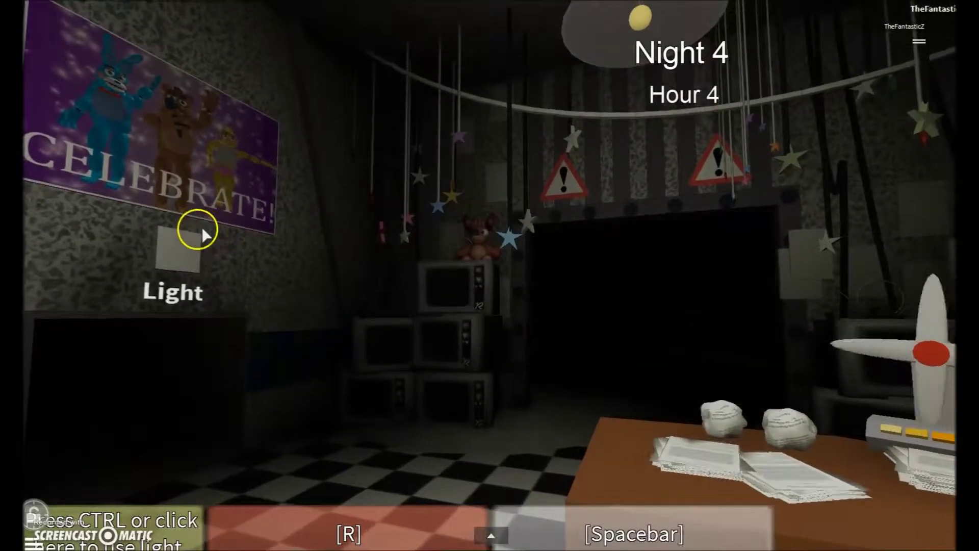
# Step: Light the hallway ahead, hide behind the mask, then flash the left side
pyautogui.click(184, 232)
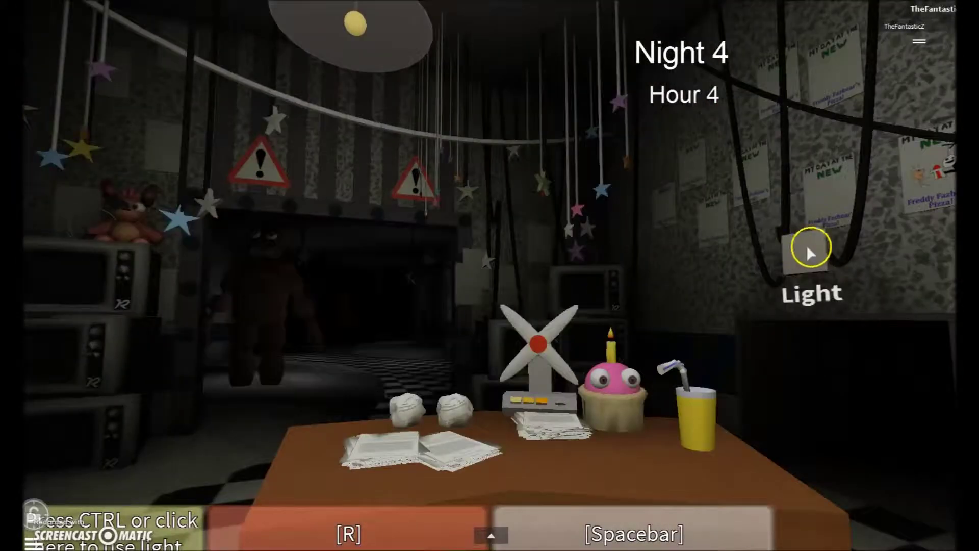
pyautogui.press('space')
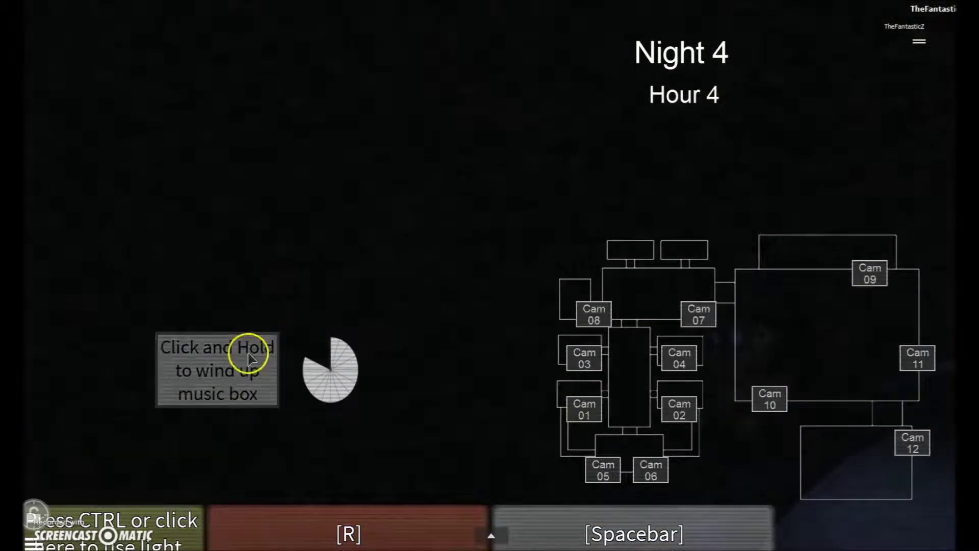
pyautogui.press('space')
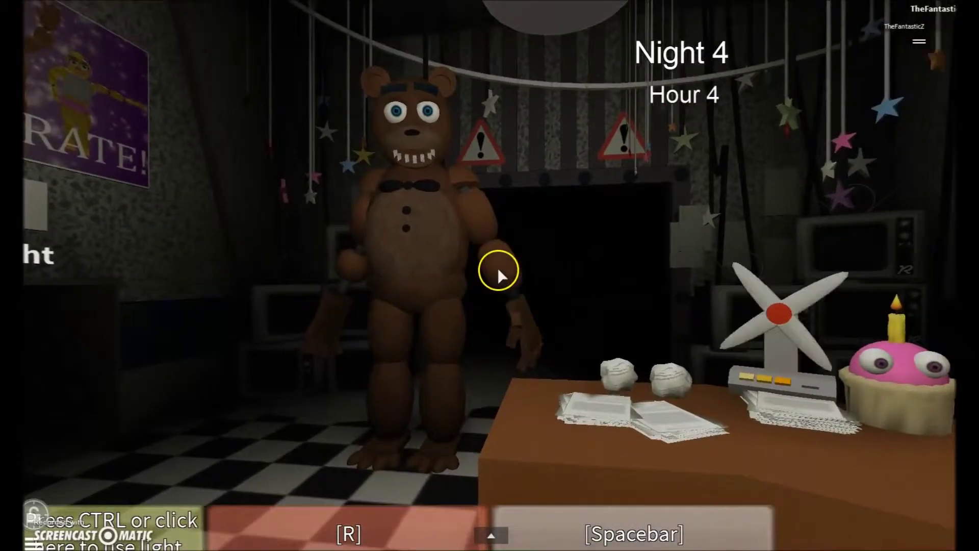
pyautogui.press('r')
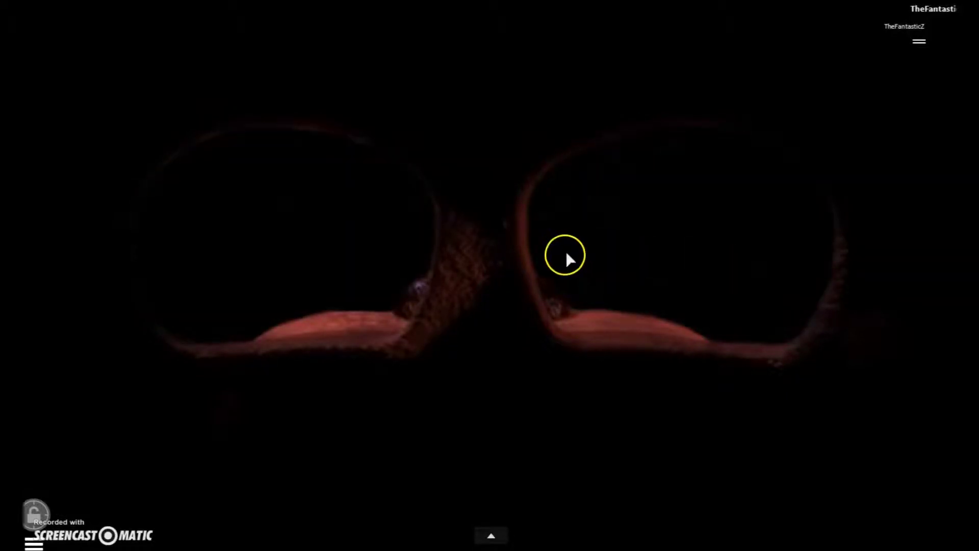
pyautogui.press('r')
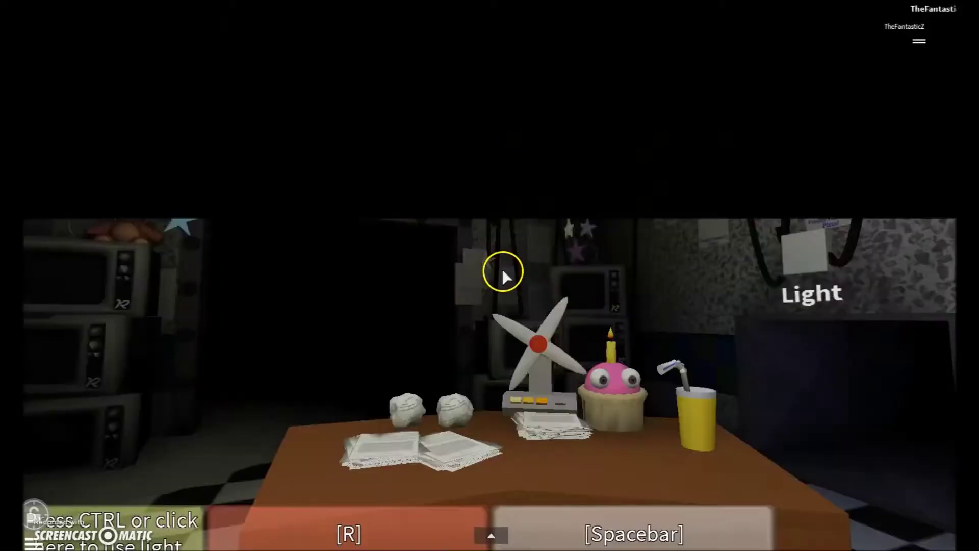
pyautogui.press('ctrl')
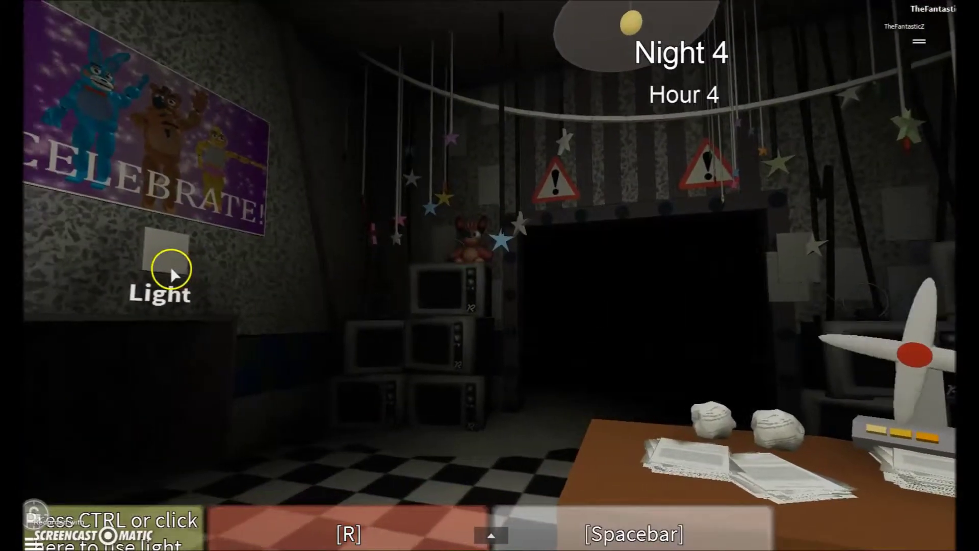
pyautogui.click(172, 271)
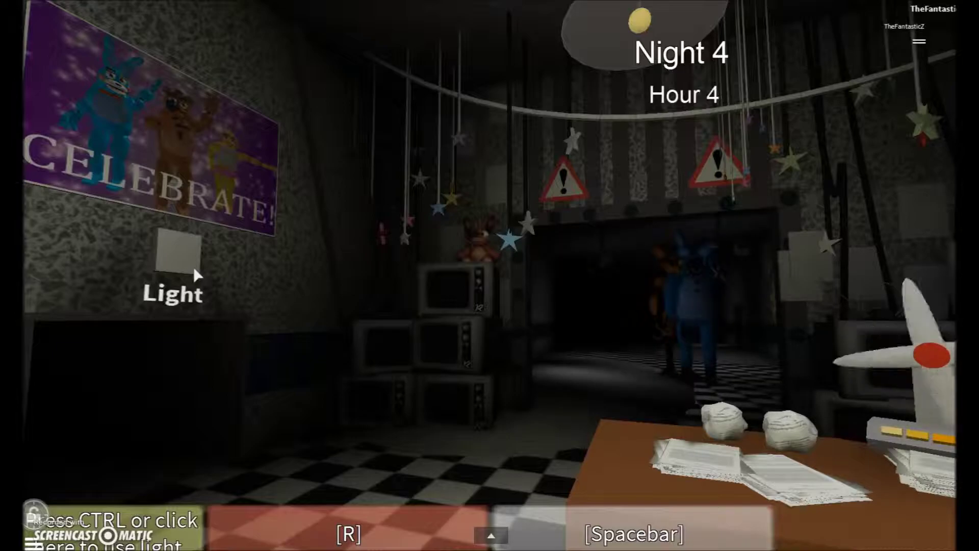
pyautogui.press('space')
pyautogui.press('space')
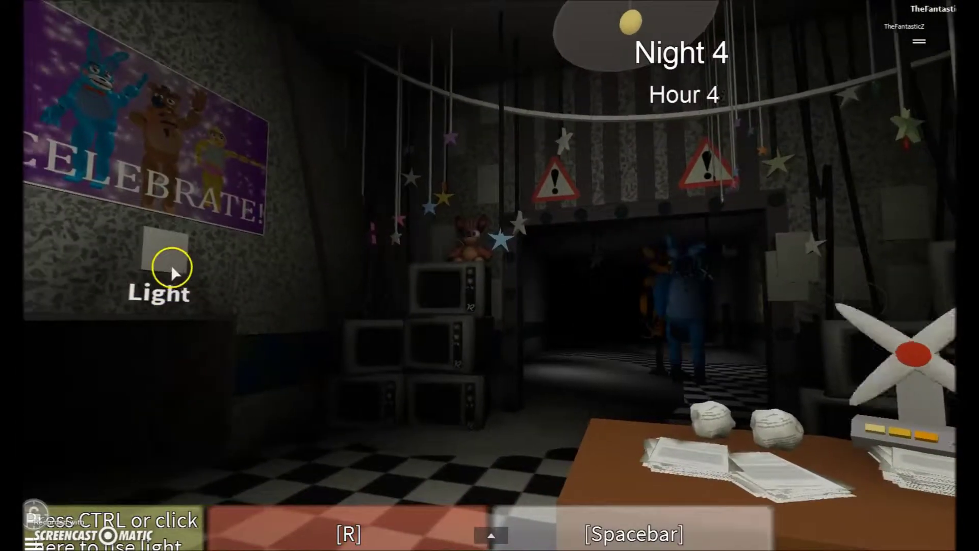
# Step: Flash the left and right lights rapidly with brief camera checks until the left is clear
pyautogui.click(160, 273)
pyautogui.press('space')
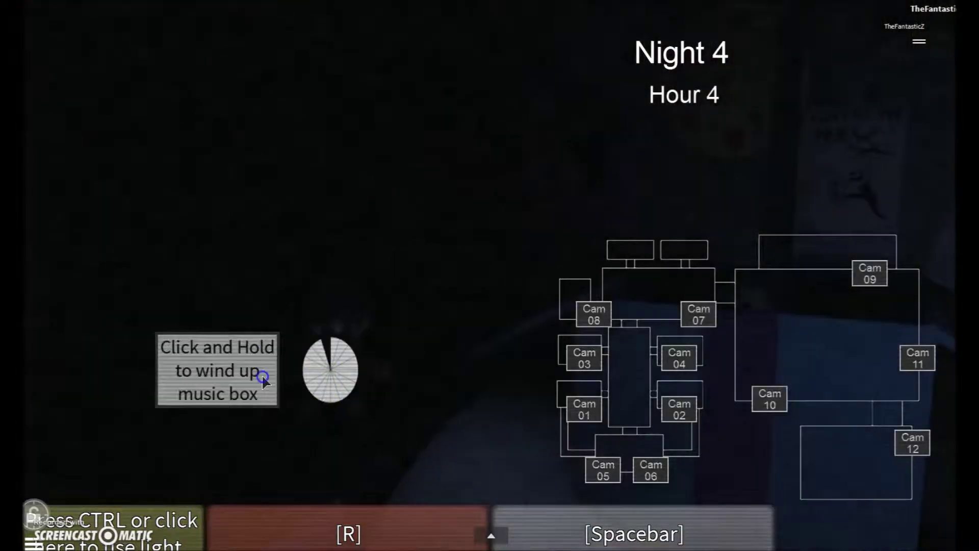
pyautogui.press('space')
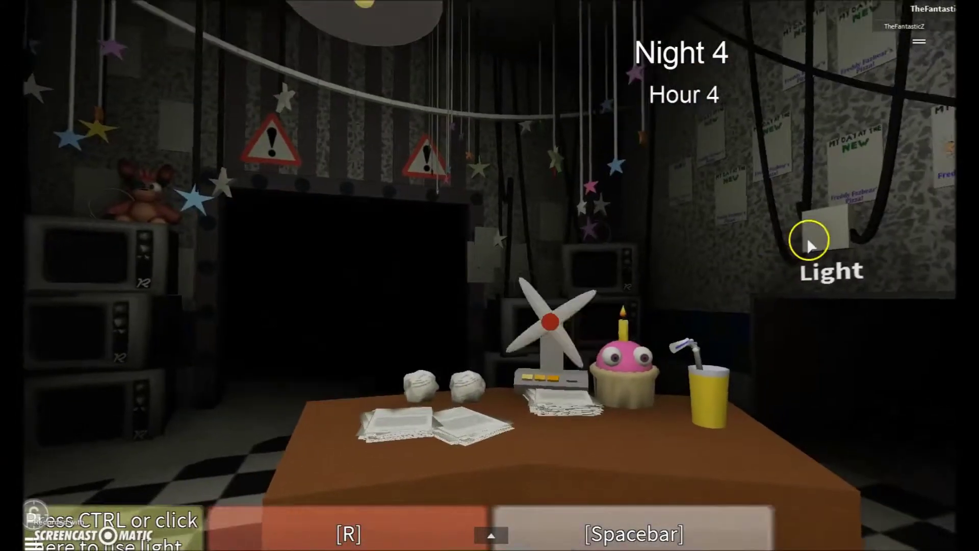
pyautogui.click(811, 243)
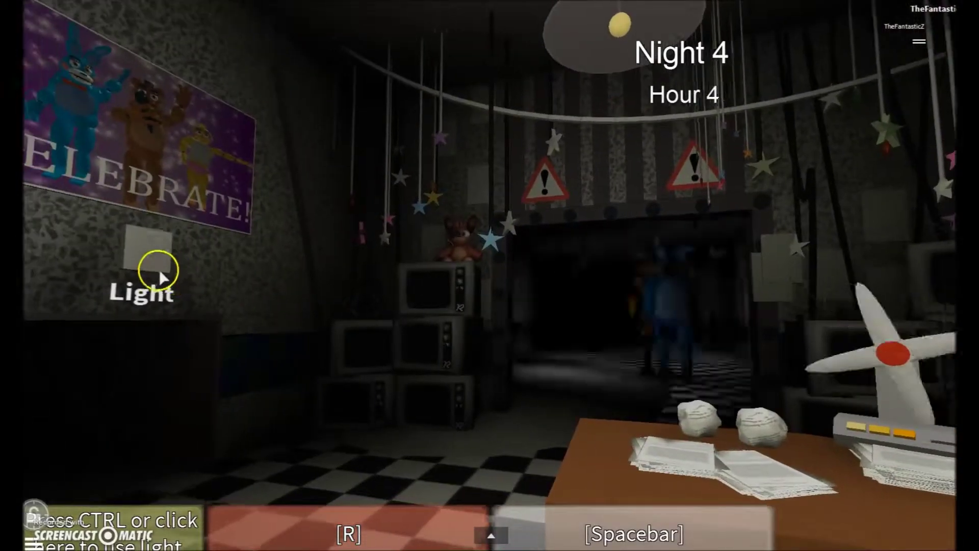
pyautogui.click(174, 258)
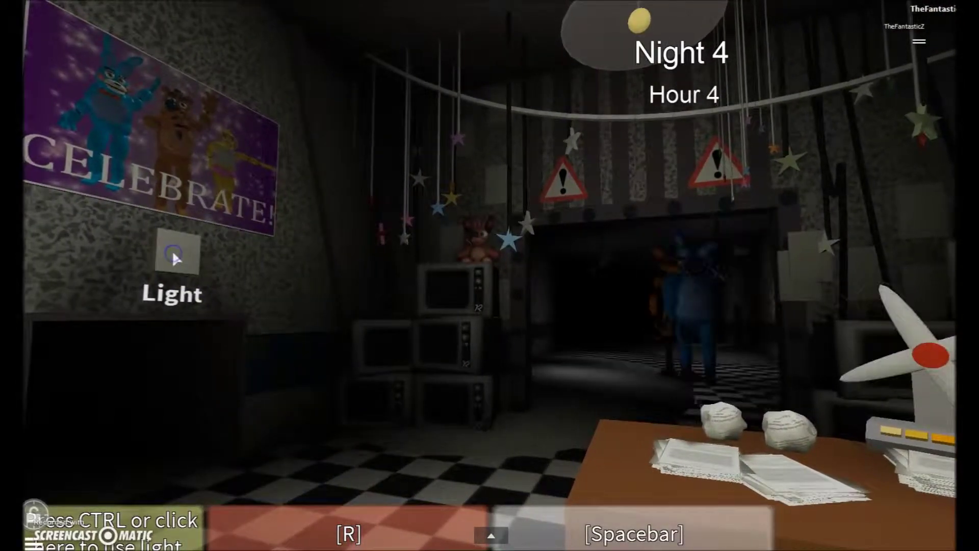
pyautogui.click(178, 262)
pyautogui.press('space')
pyautogui.press('space')
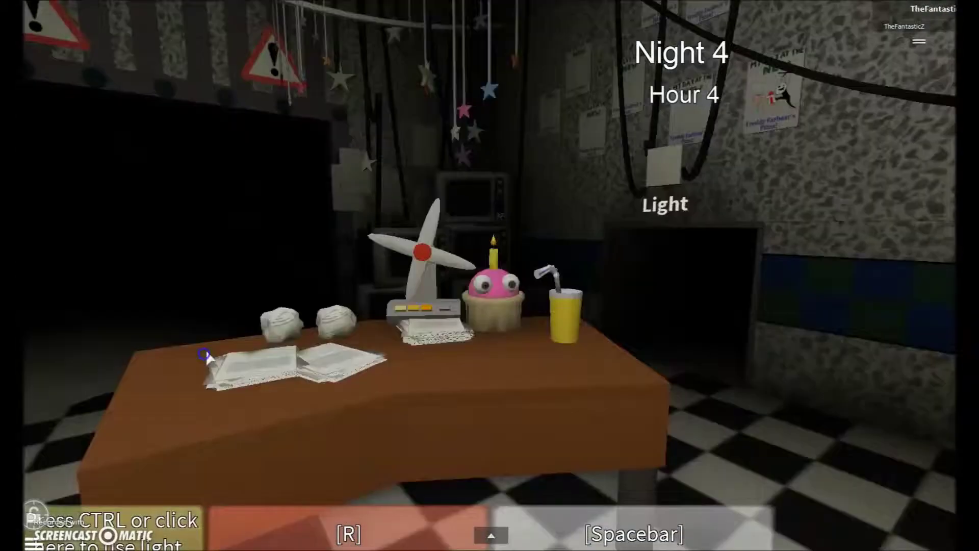
pyautogui.click(750, 238)
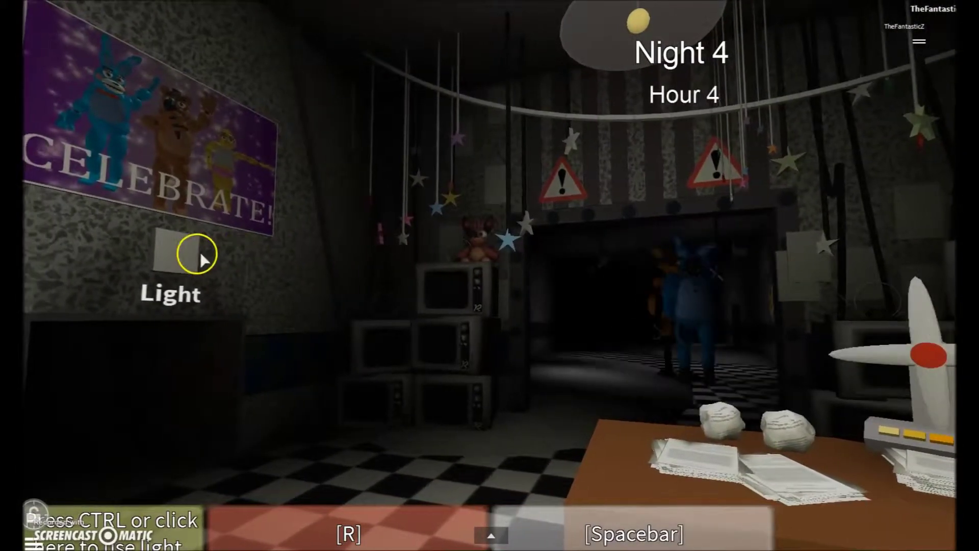
pyautogui.click(188, 255)
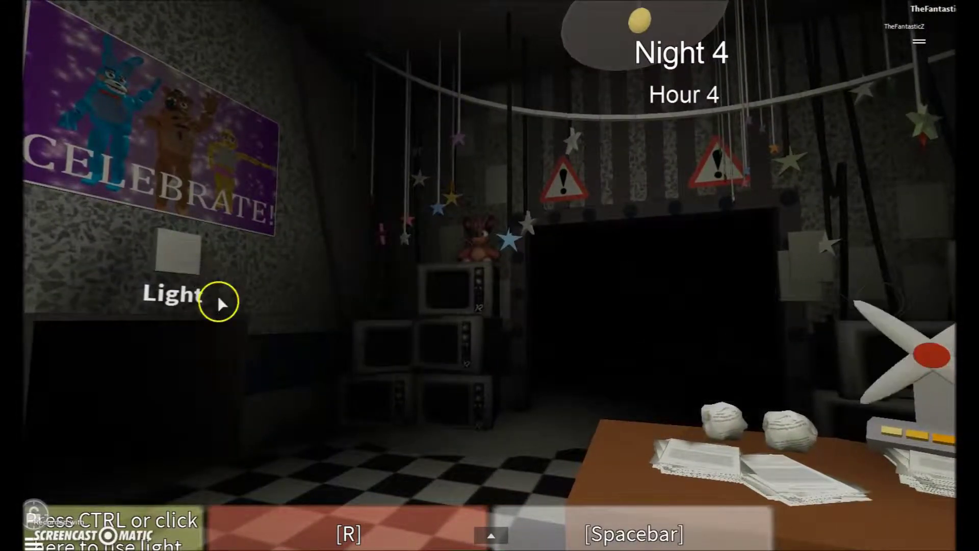
# Step: Wear the mask as Chica appears, lighting the room while masked, then remove it
pyautogui.press('space')
pyautogui.press('space')
pyautogui.press('r')
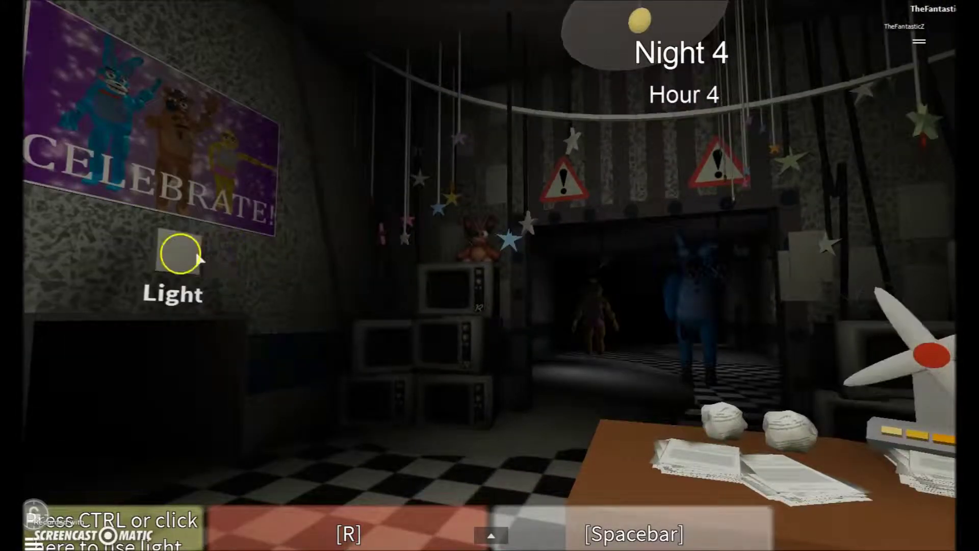
pyautogui.click(198, 260)
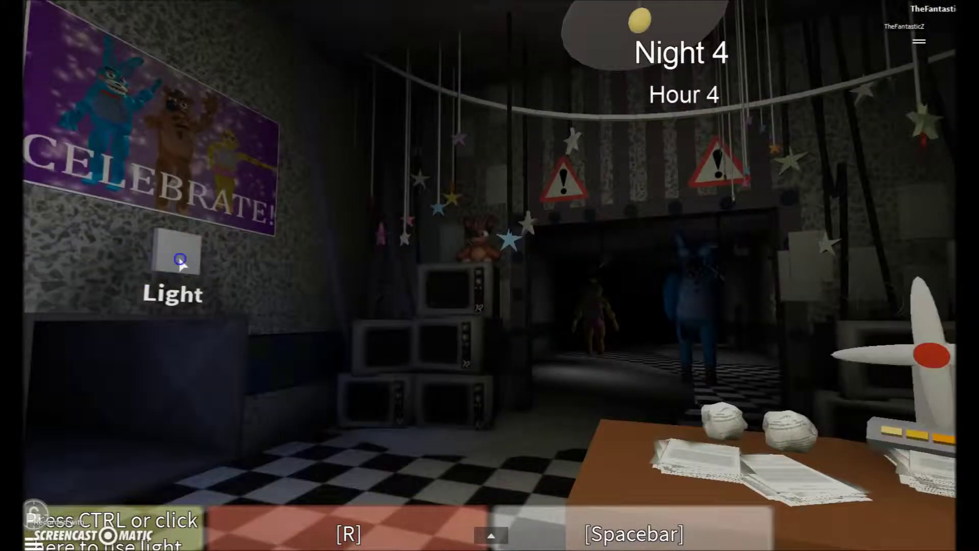
pyautogui.press('space')
pyautogui.press('space')
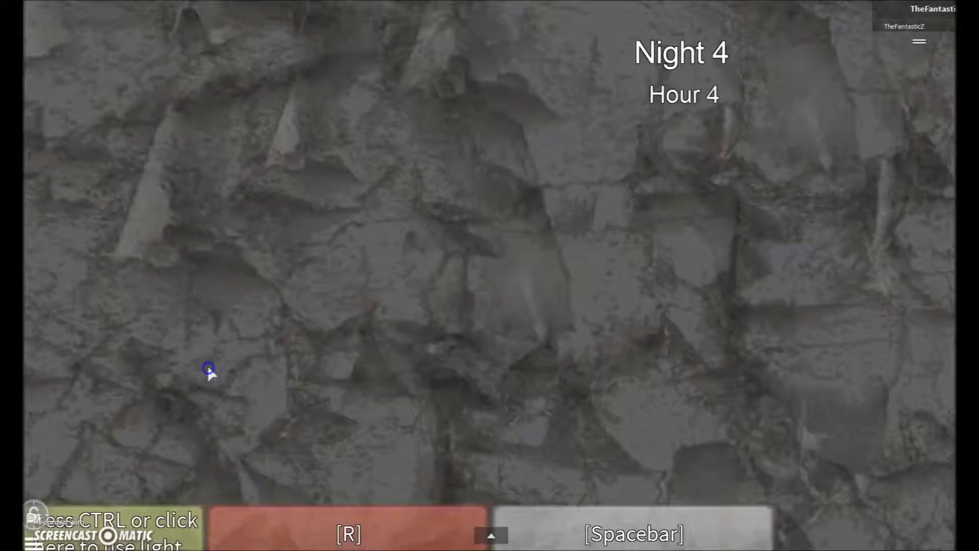
pyautogui.press('r')
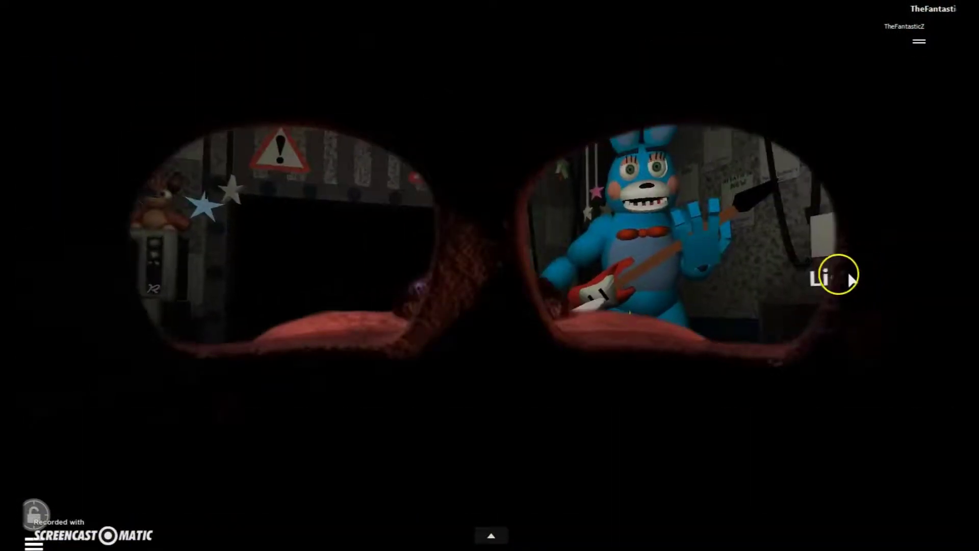
pyautogui.click(182, 249)
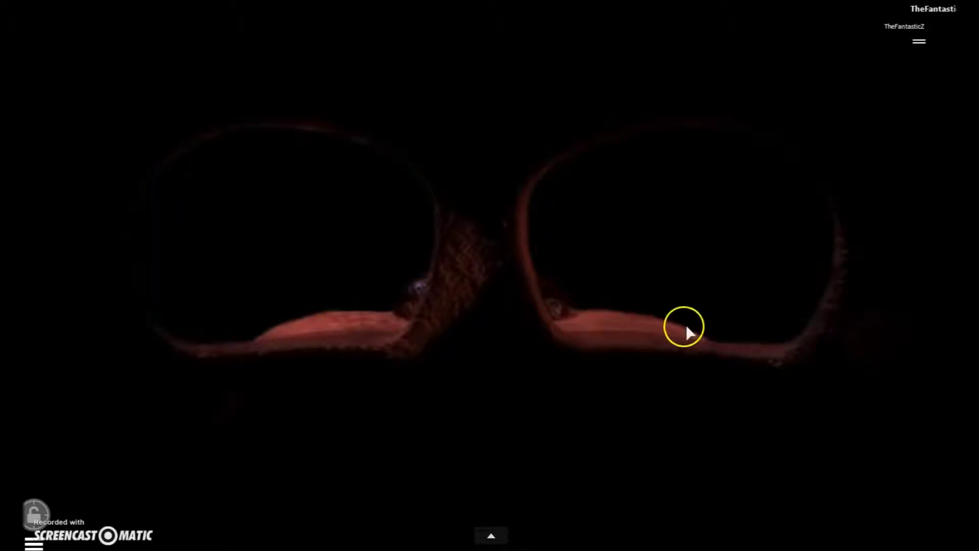
pyautogui.click(811, 245)
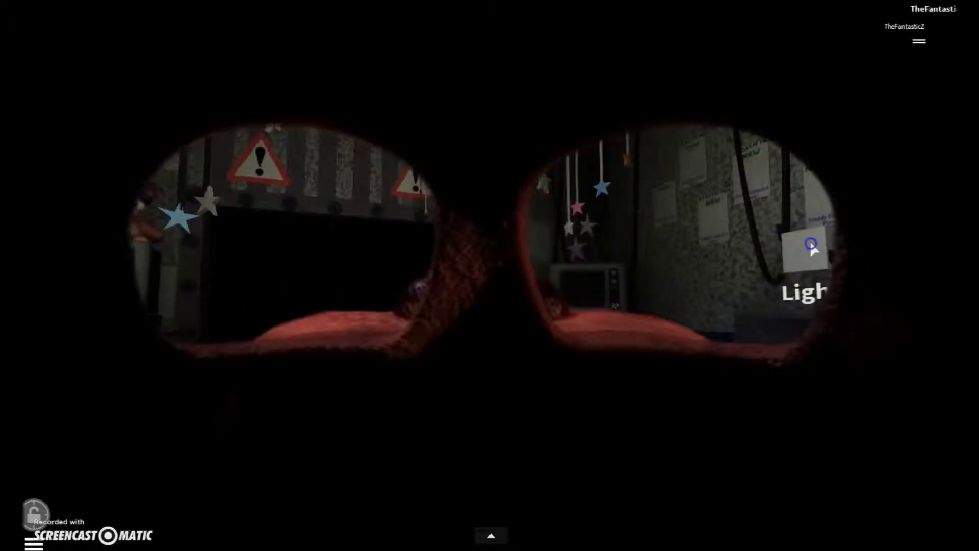
pyautogui.press('r')
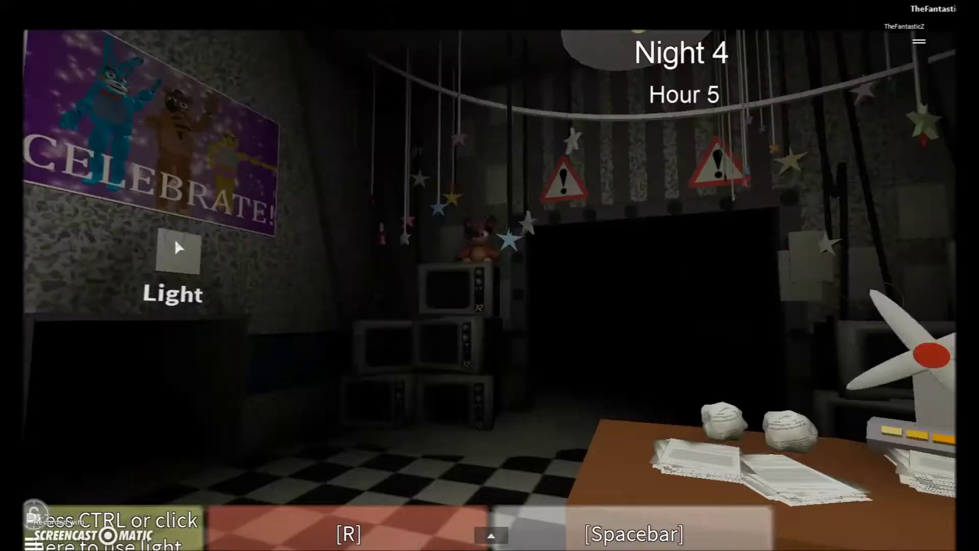
# Step: Light the left hallway, look right, wind the music box, and put the mask on
pyautogui.click(201, 260)
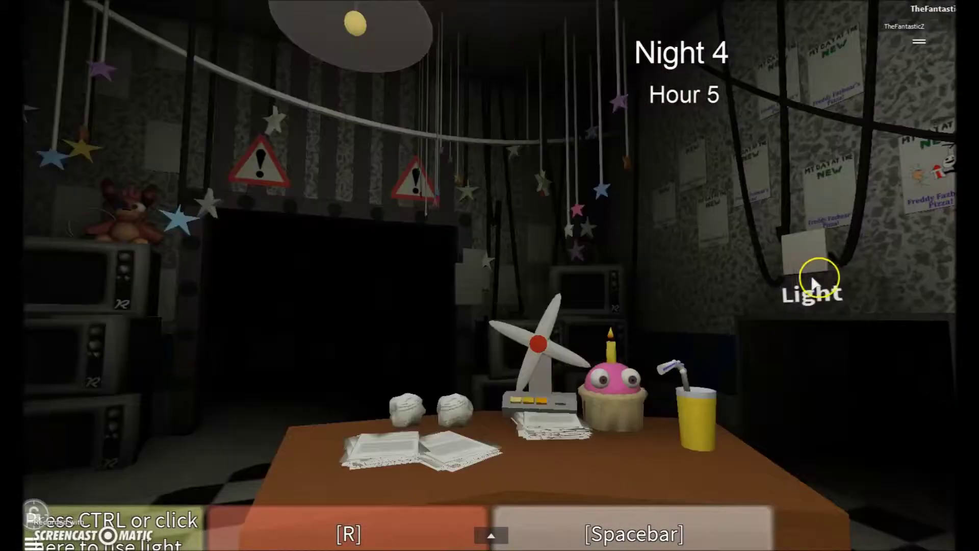
pyautogui.click(802, 255)
pyautogui.press('space')
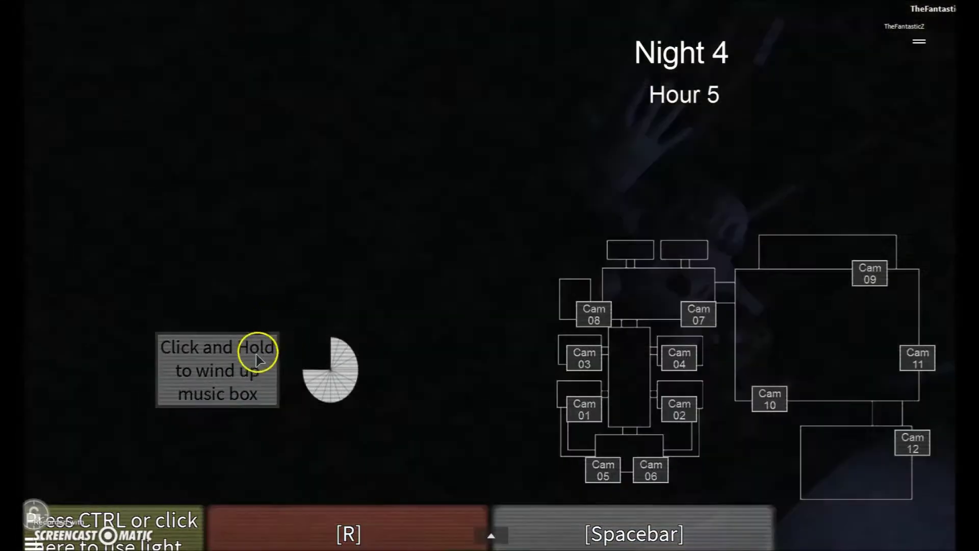
pyautogui.click(258, 354)
pyautogui.press('space')
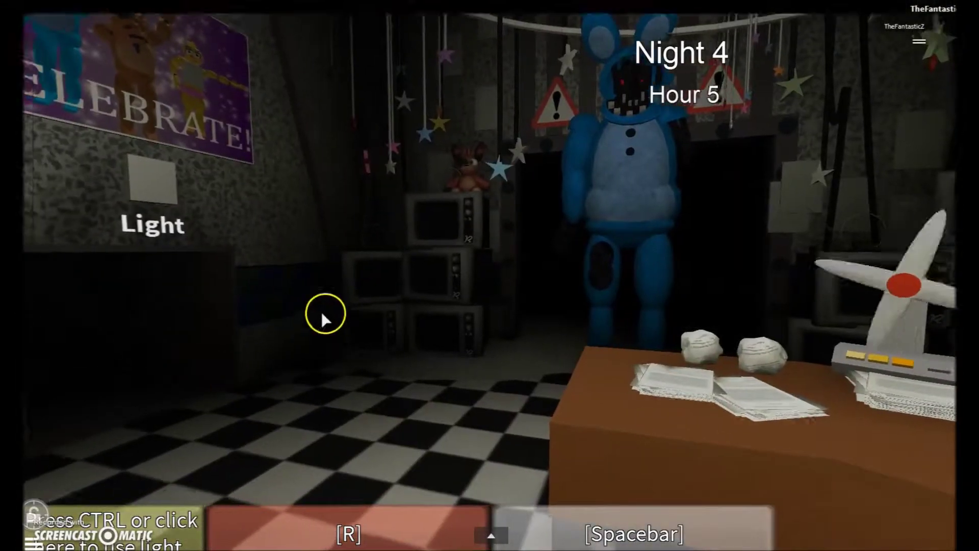
pyautogui.press('r')
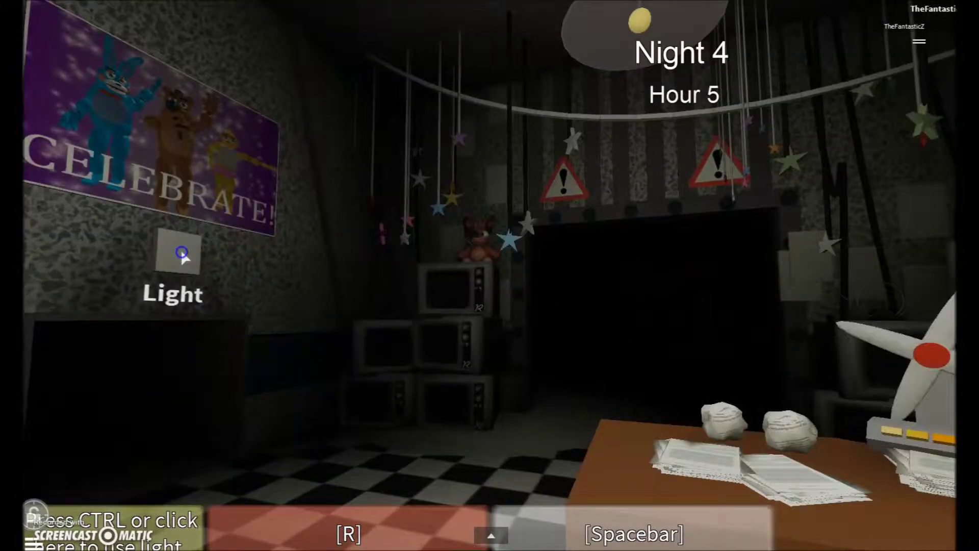
# Step: Refill the music box on two camera map visits
pyautogui.press('space')
pyautogui.click(211, 353)
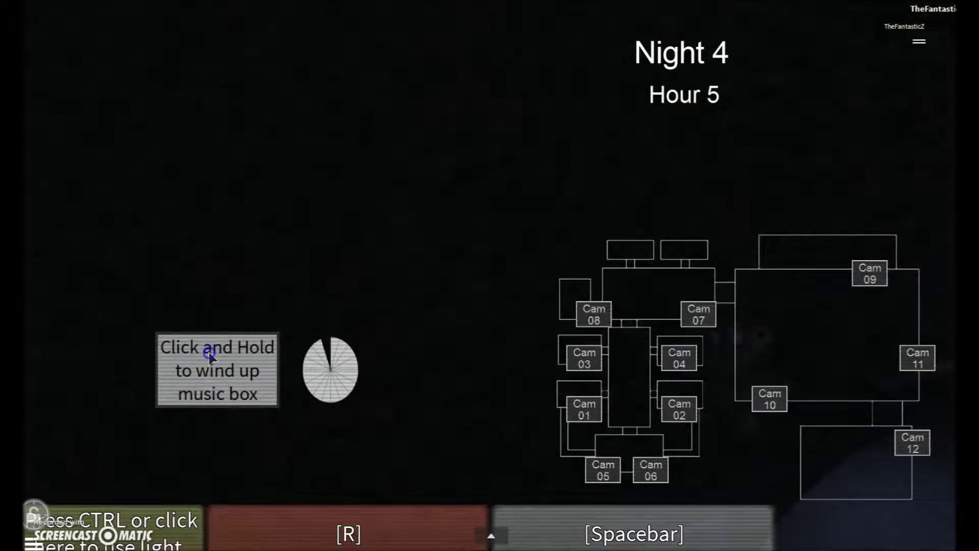
pyautogui.press('space')
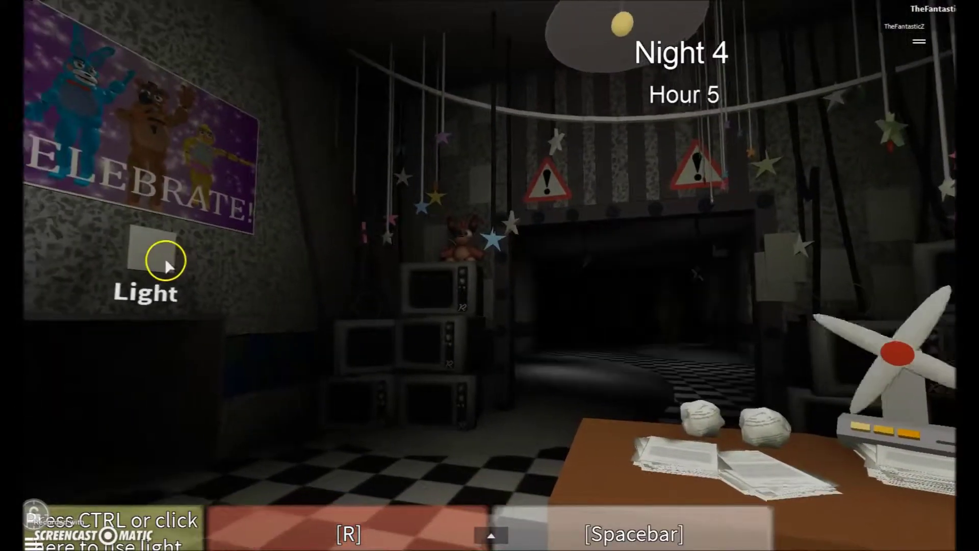
pyautogui.press('space')
pyautogui.click(254, 390)
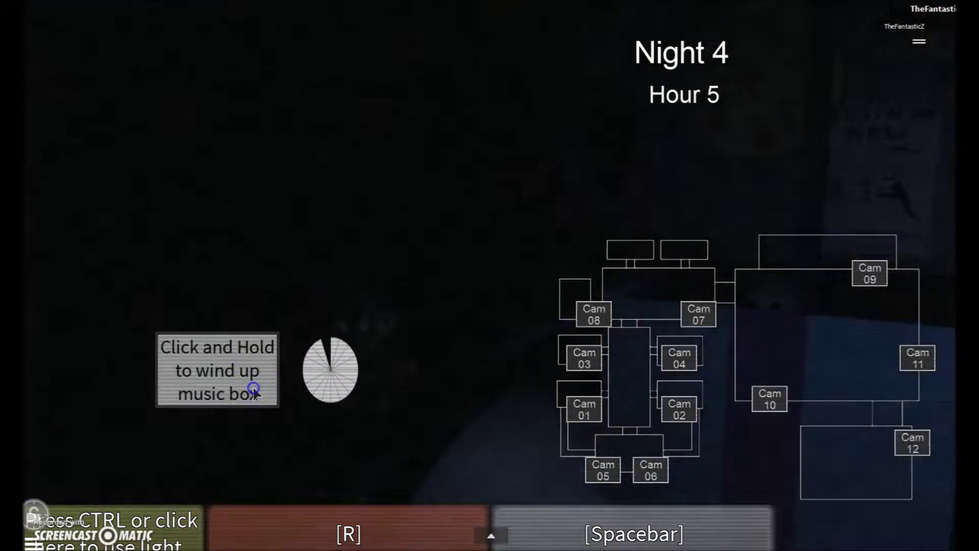
pyautogui.press('space')
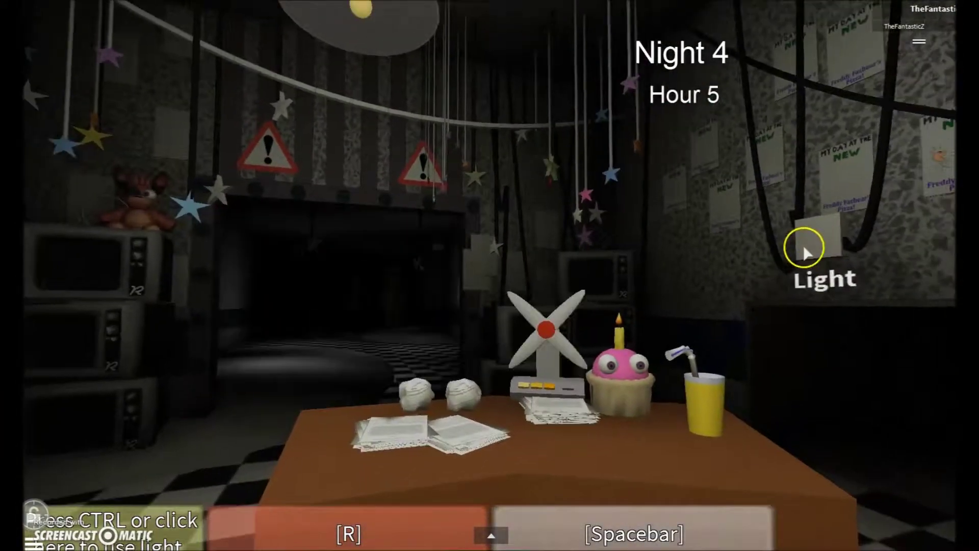
# Step: Keep lighting the left hallway while repeatedly winding the music box
pyautogui.click(158, 266)
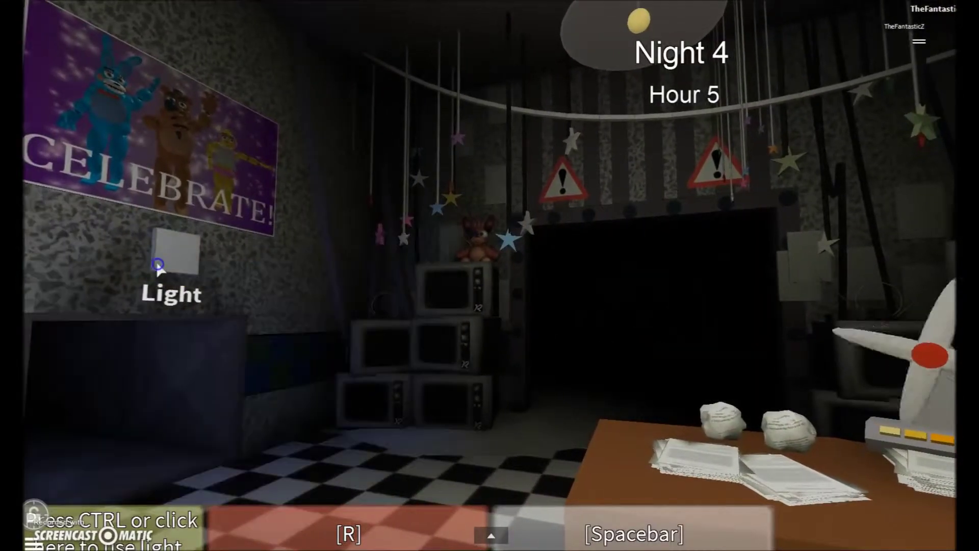
pyautogui.press('space')
pyautogui.click(163, 353)
pyautogui.press('space')
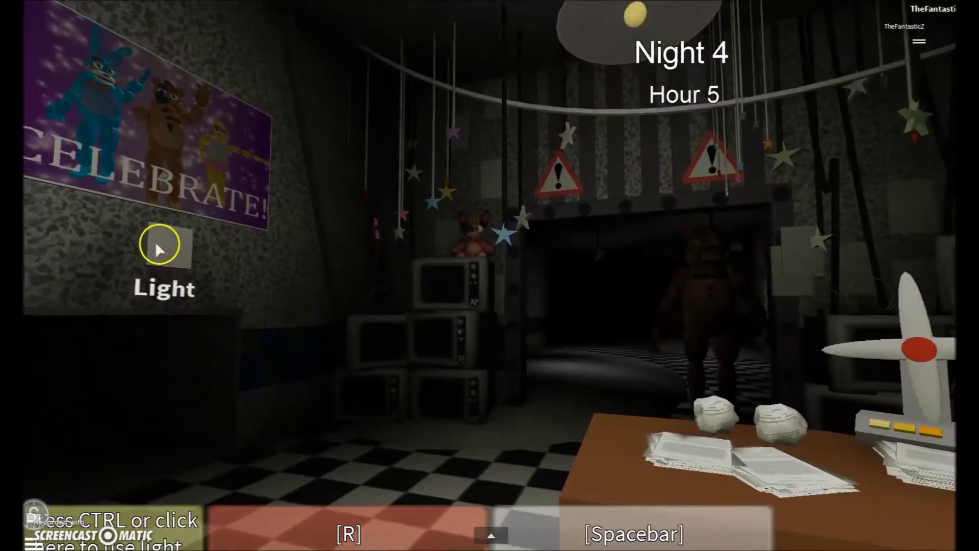
pyautogui.click(175, 251)
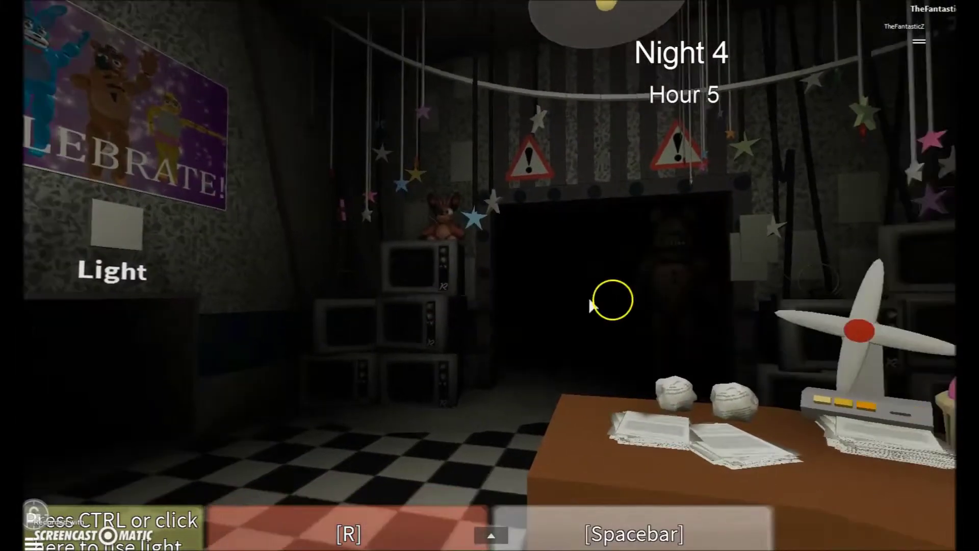
pyautogui.press('space')
pyautogui.click(309, 367)
pyautogui.press('space')
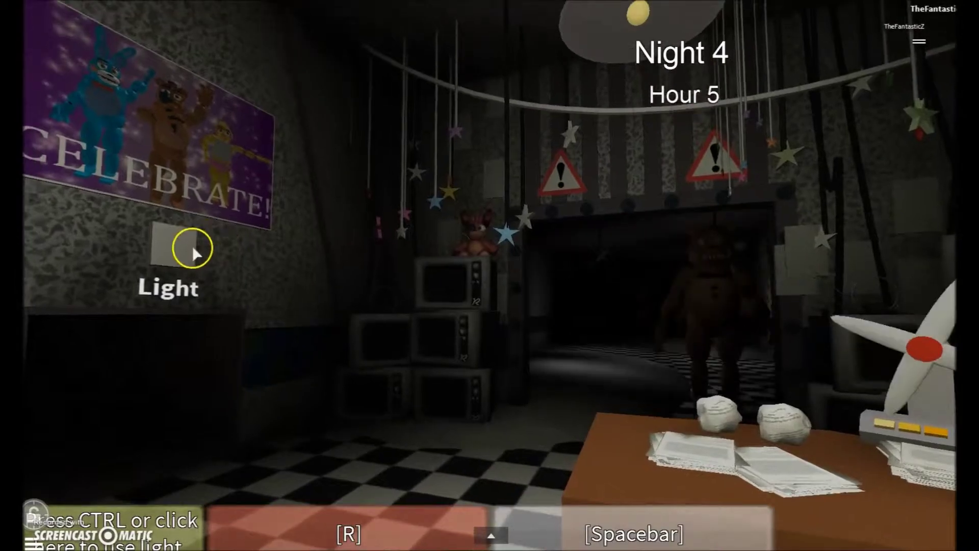
pyautogui.click(174, 261)
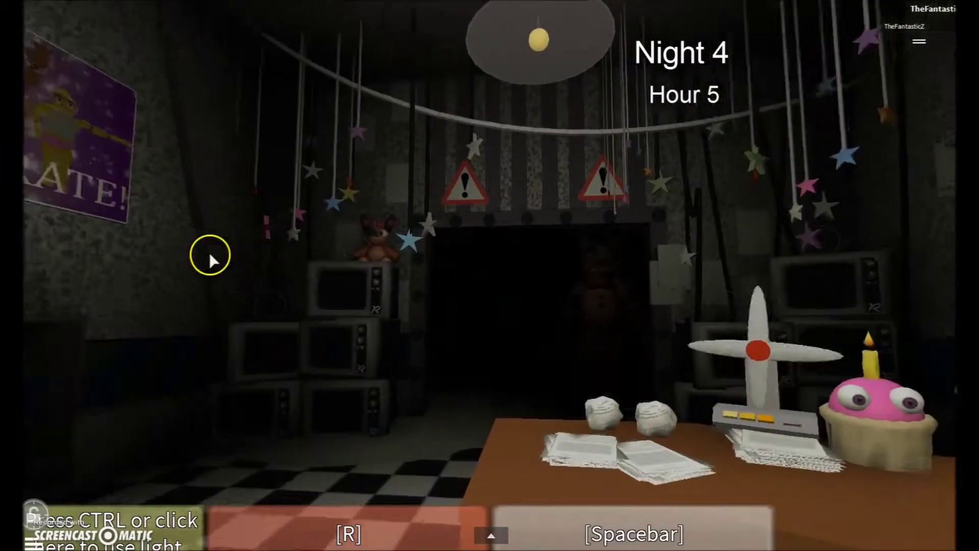
# Step: Light the hallway and briefly check the camera map twice
pyautogui.press('space')
pyautogui.press('space')
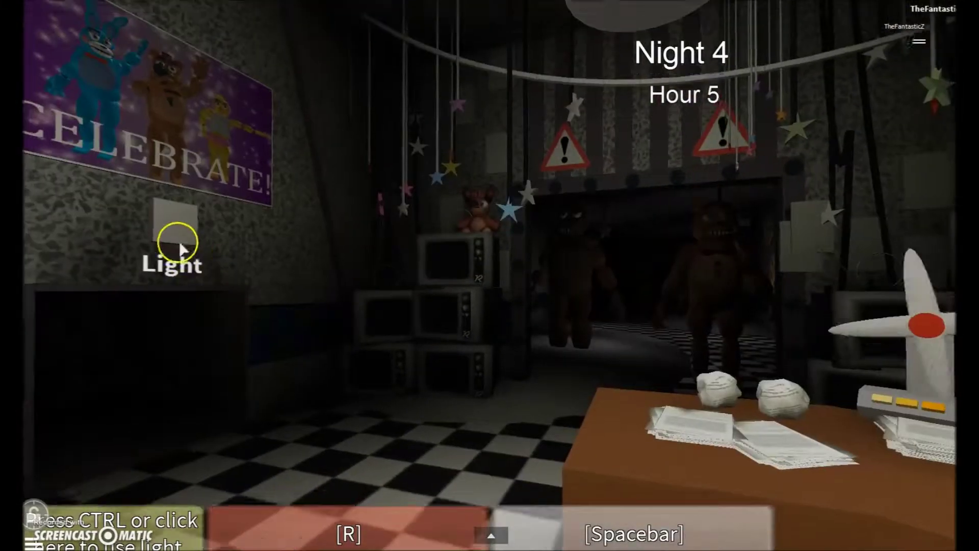
pyautogui.click(169, 245)
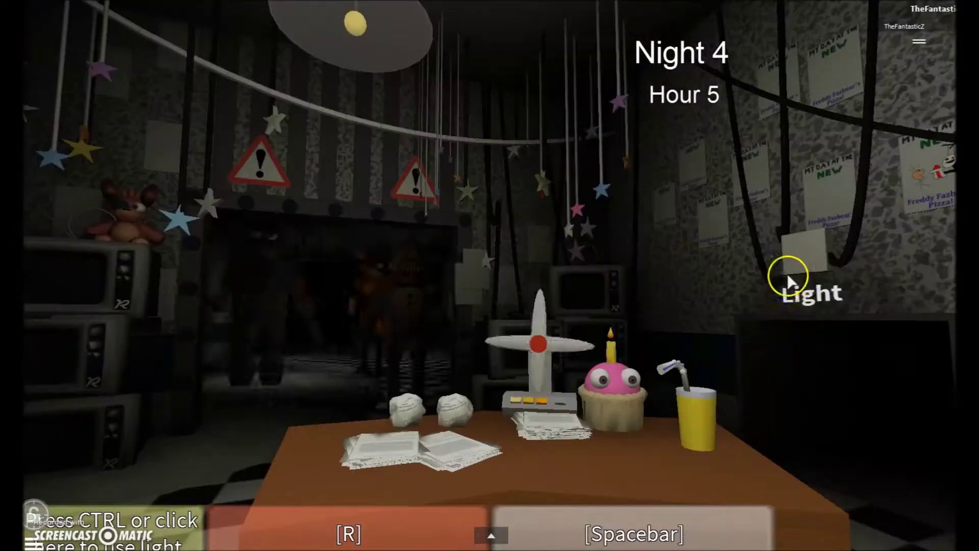
pyautogui.press('space')
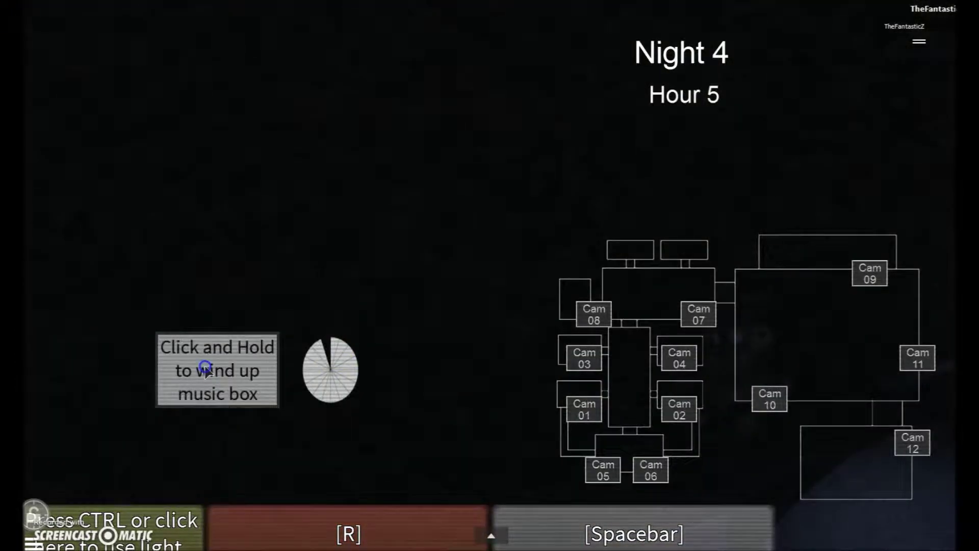
pyautogui.press('space')
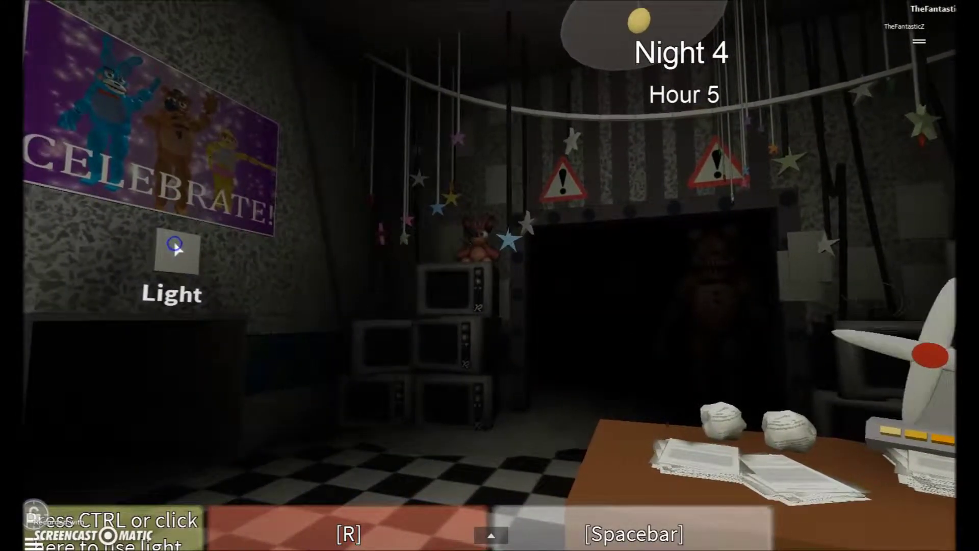
pyautogui.press('space')
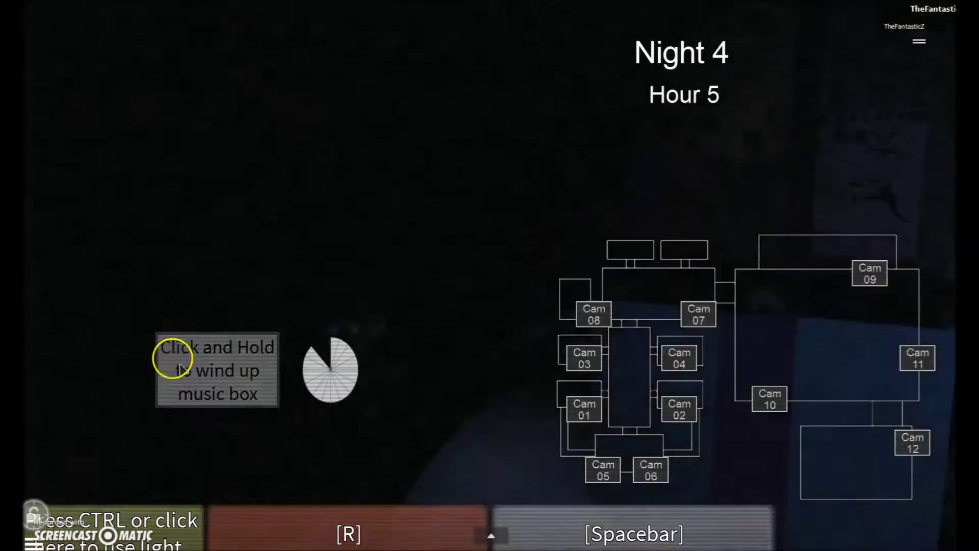
pyautogui.press('space')
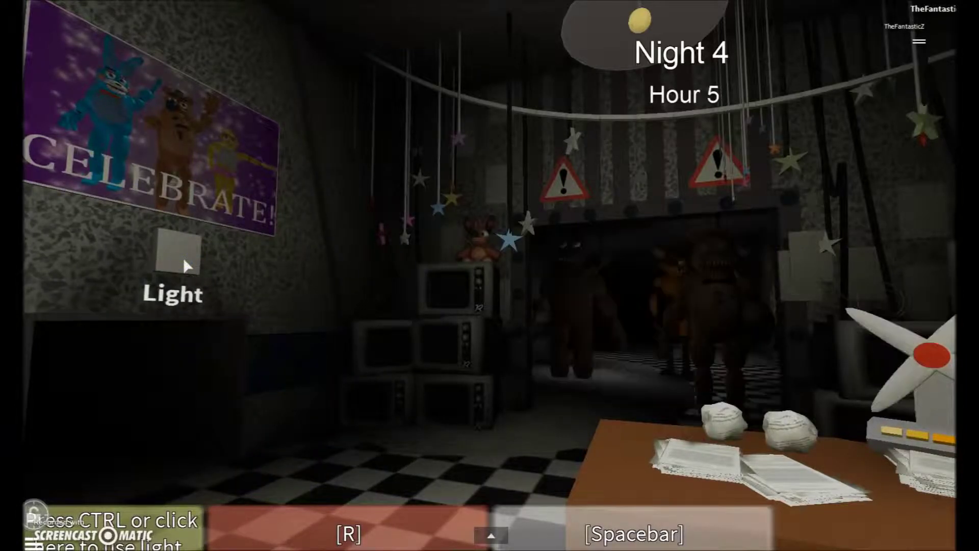
# Step: Wind the music box, then hide behind the Freddy mask
pyautogui.press('space')
pyautogui.click(206, 354)
pyautogui.press('space')
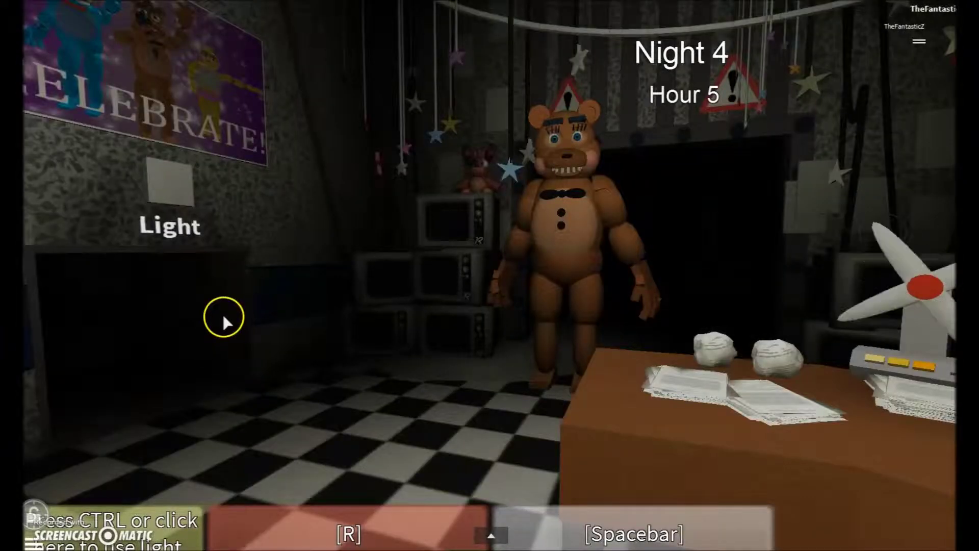
pyautogui.press('r')
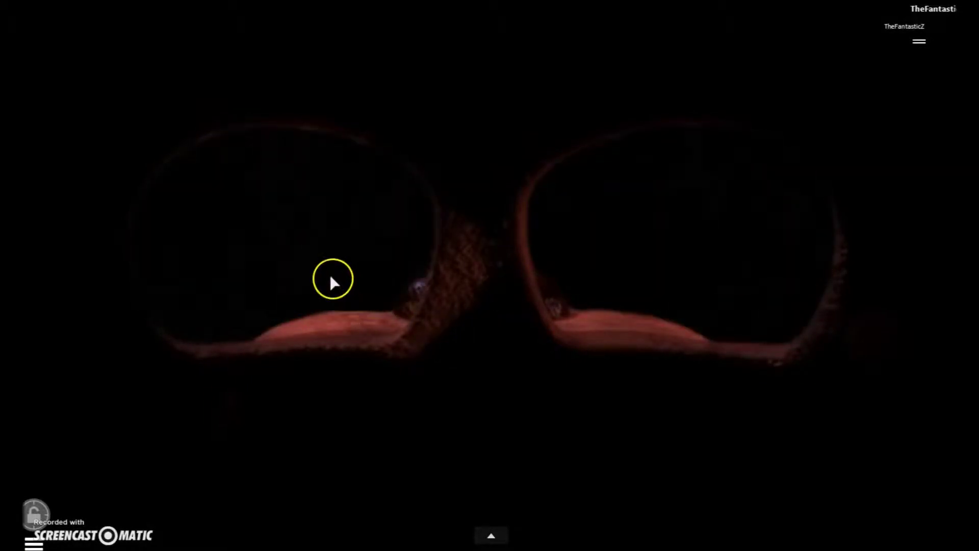
pyautogui.press('r')
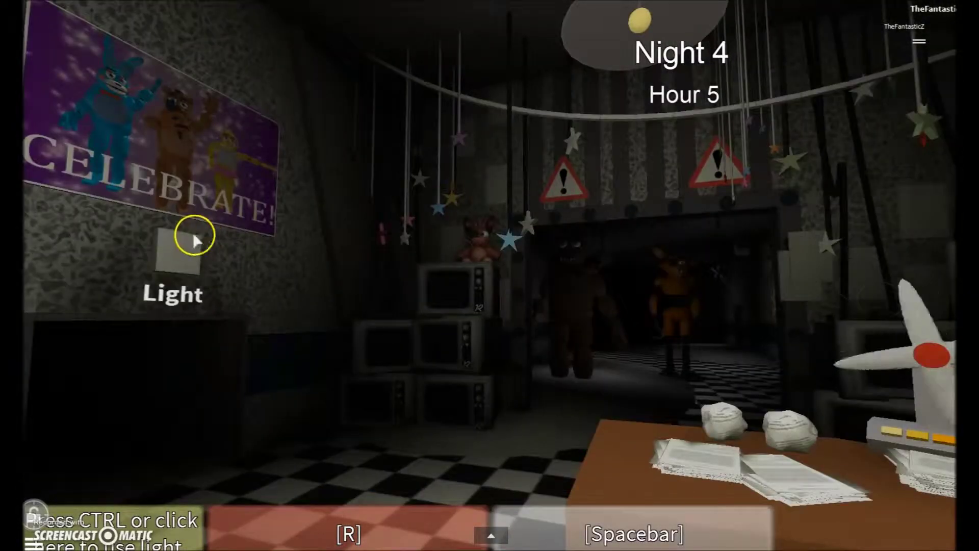
# Step: Check the doorway with the light and give the music box a final wind
pyautogui.click(171, 255)
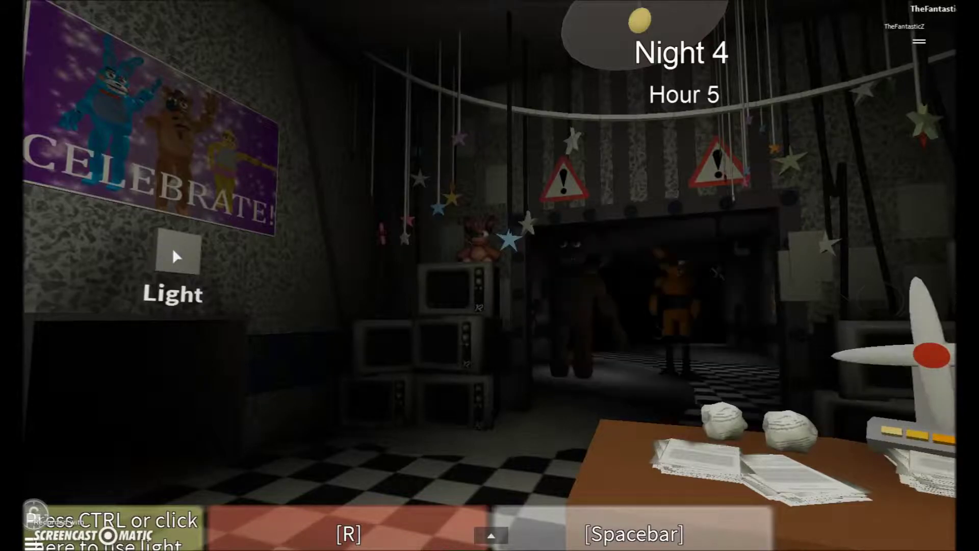
pyautogui.press('space')
pyautogui.click(197, 348)
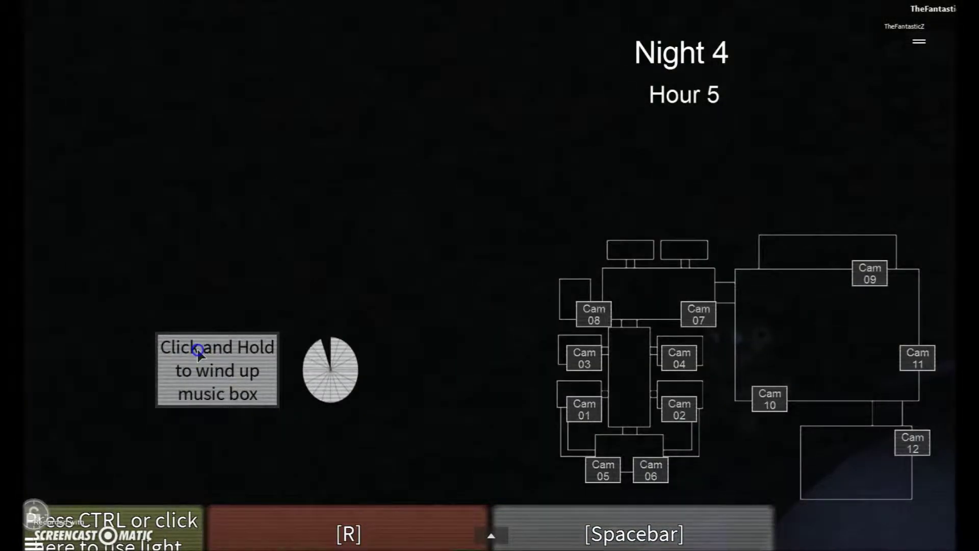
pyautogui.press('space')
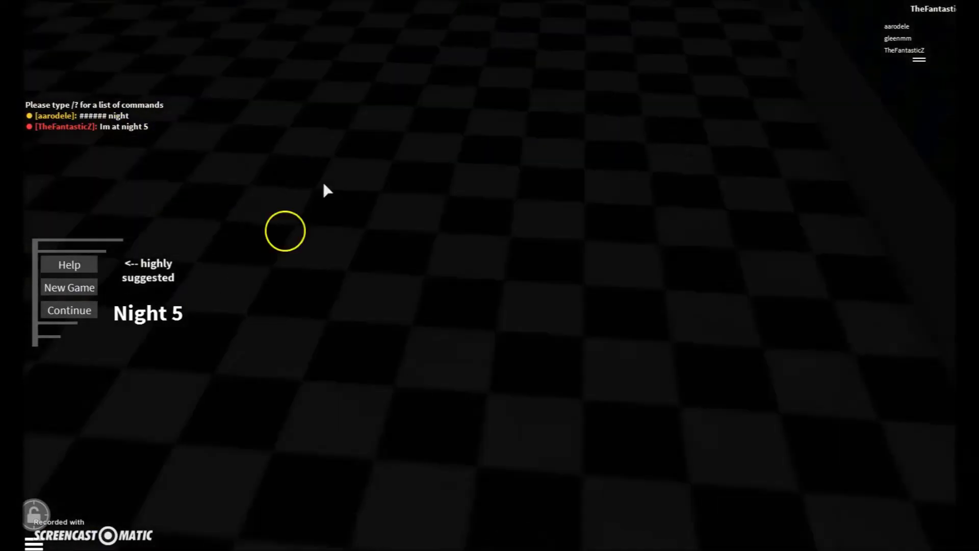
# Step: Look around the lobby toward the balloon party room with the Night 5 menu showing
pyautogui.click(373, 168)
pyautogui.click(436, 113)
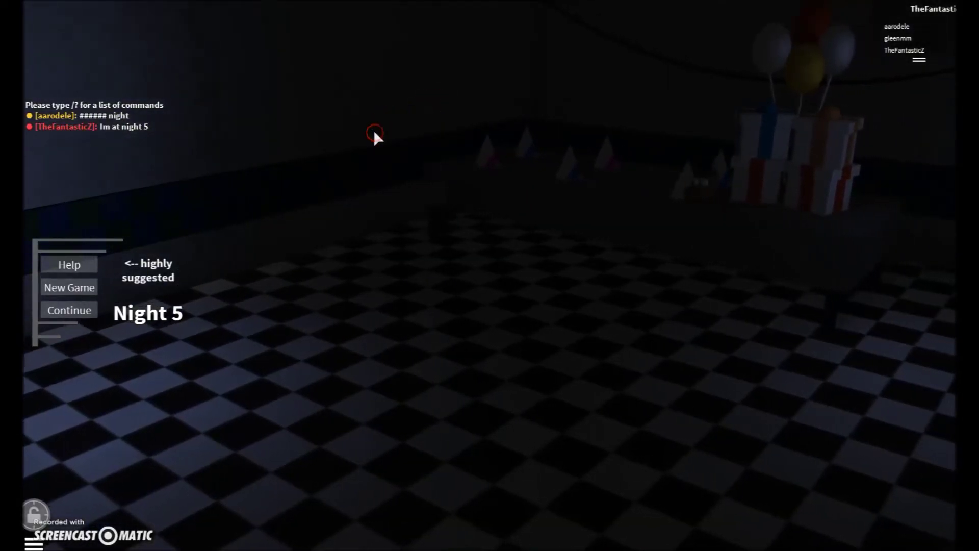
pyautogui.click(511, 128)
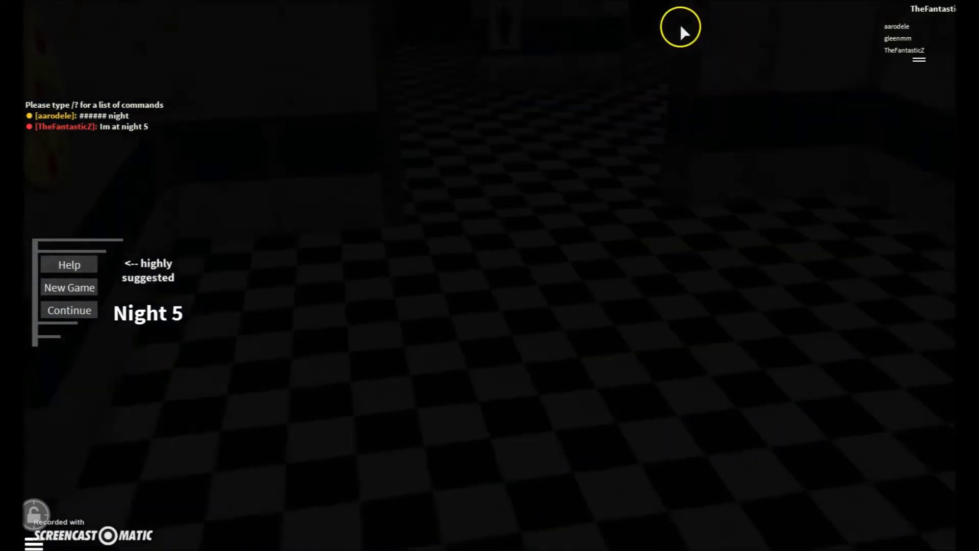